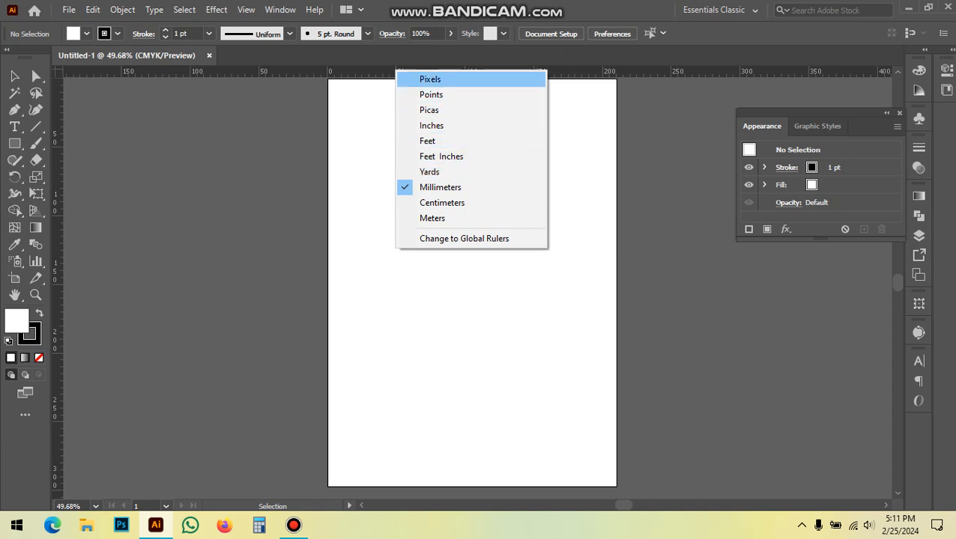
# - Cycle the ruler units through pixels, points and inches, and return them to millimeters
pyautogui.click(442, 80)
pyautogui.rightClick(460, 70)
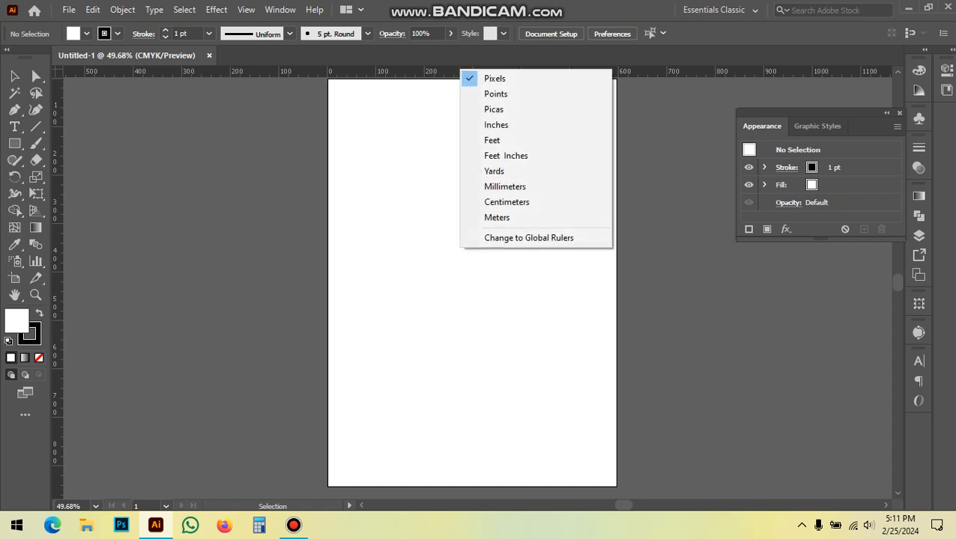
pyautogui.click(495, 94)
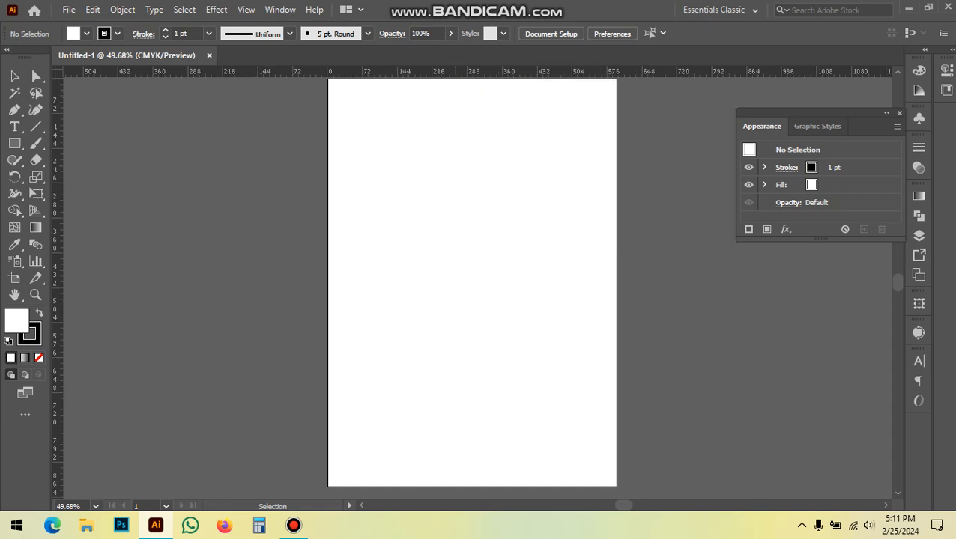
pyautogui.rightClick(455, 72)
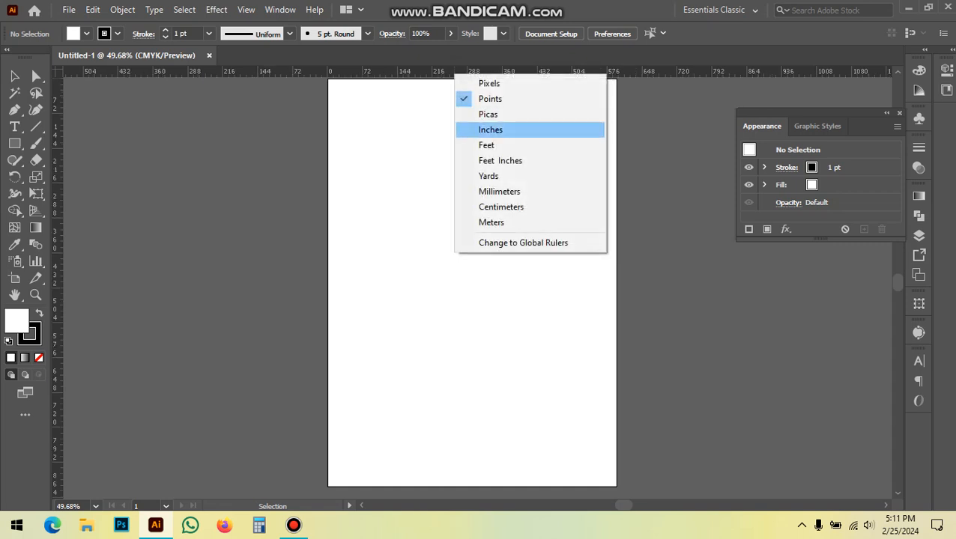
pyautogui.click(490, 129)
pyautogui.rightClick(441, 72)
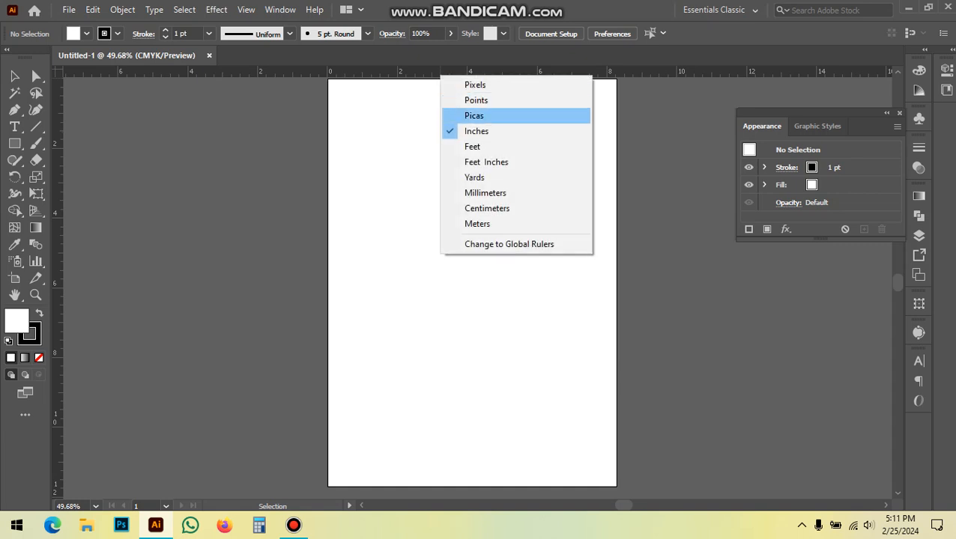
pyautogui.click(485, 193)
# - Draw a square about 125 mm wide on the artboard and remove its stroke
pyautogui.scroll(1, 472, 300)
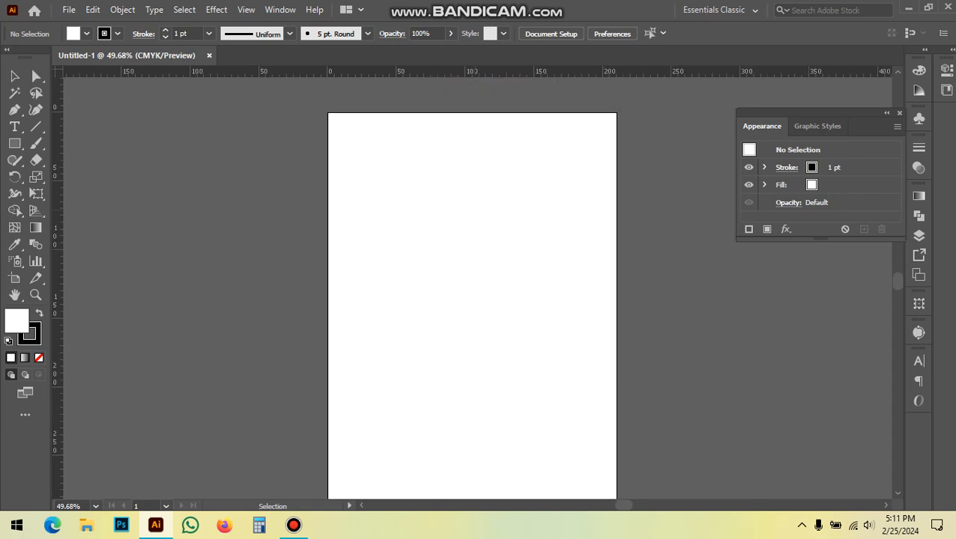
pyautogui.press('m')
pyautogui.moveTo(356, 192); pyautogui.dragTo(531, 365)
pyautogui.click(35, 340)
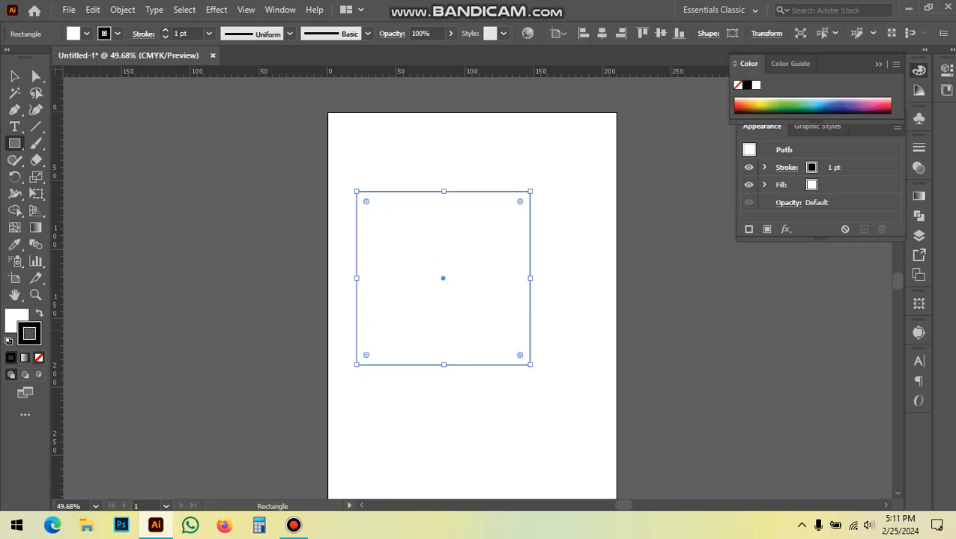
pyautogui.click(39, 358)
pyautogui.press('x')
pyautogui.click(14, 76)
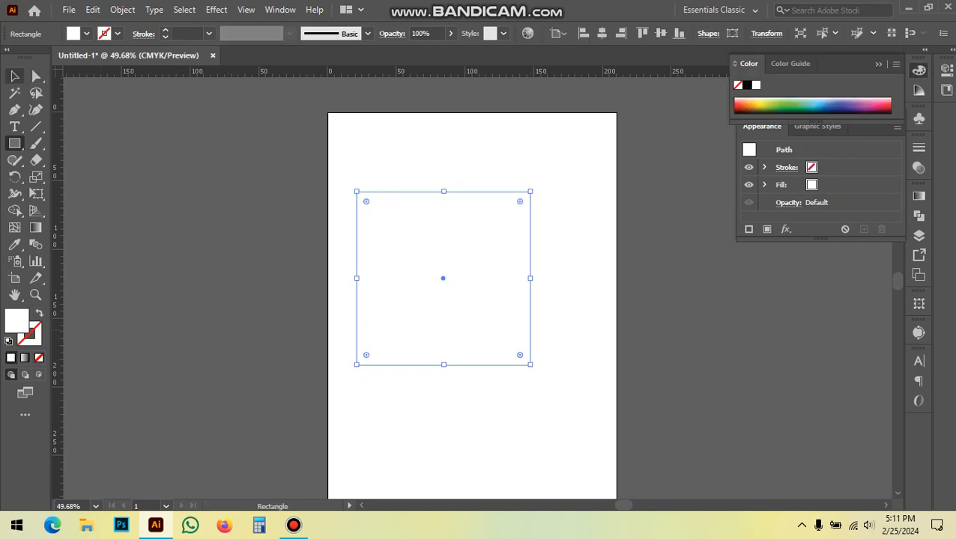
# - Fill the square with black and move it closer to the artboard's horizontal center
pyautogui.click(87, 33)
pyautogui.click(39, 57)
pyautogui.click(401, 155)
pyautogui.click(400, 155)
pyautogui.moveTo(401, 154); pyautogui.dragTo(318, 148)
pyautogui.moveTo(318, 148); pyautogui.dragTo(401, 296)
pyautogui.moveTo(331, 263); pyautogui.dragTo(356, 269)
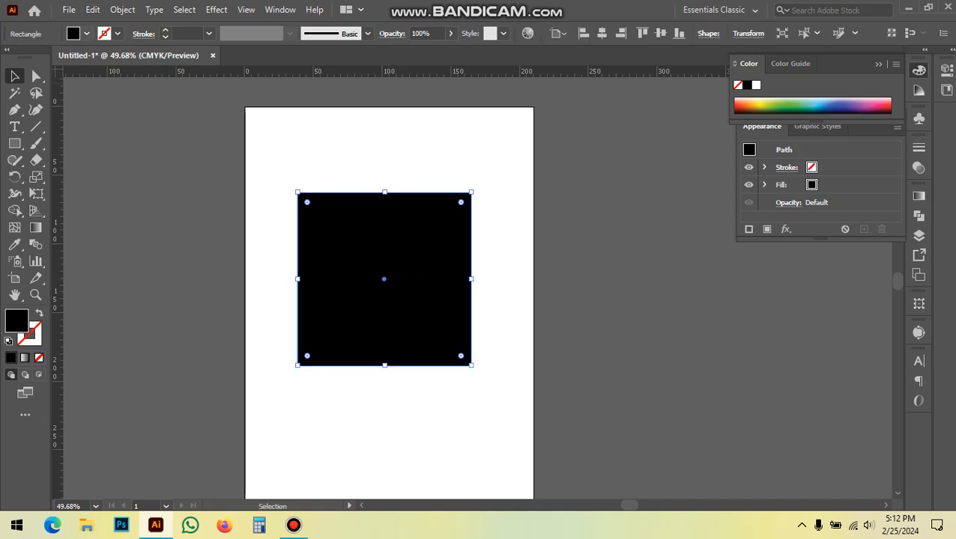
# - Fill the square with red and scale it down to about 63 mm wide near the middle of the artboard
pyautogui.click(87, 33)
pyautogui.click(49, 57)
pyautogui.click(337, 153)
pyautogui.moveTo(337, 153); pyautogui.dragTo(365, 225)
pyautogui.moveTo(297, 279); pyautogui.dragTo(383, 279)
pyautogui.moveTo(427, 279); pyautogui.dragTo(410, 310)
pyautogui.hotkey('ctrl', '=')
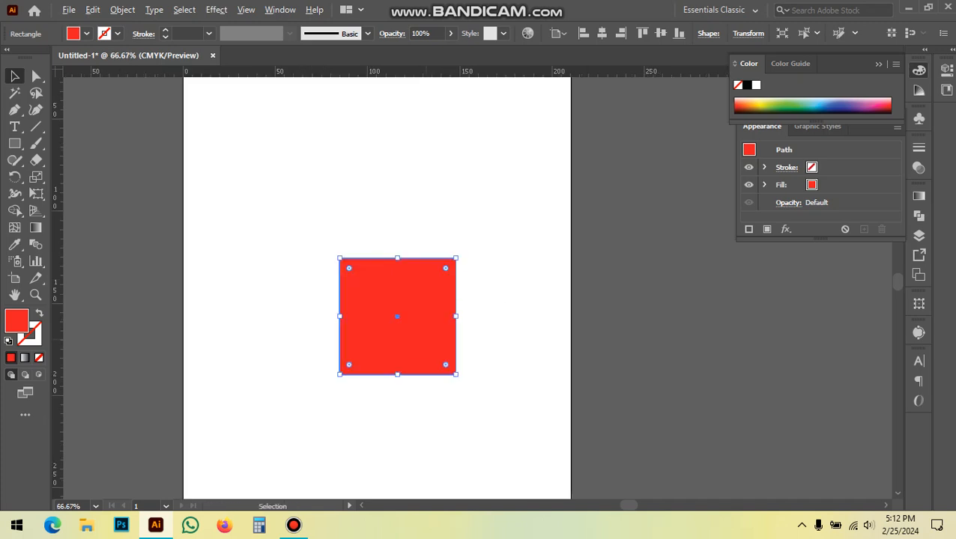
# - Try the Drop Shadow effect with its default settings on the red square and undo it
pyautogui.click(215, 9)
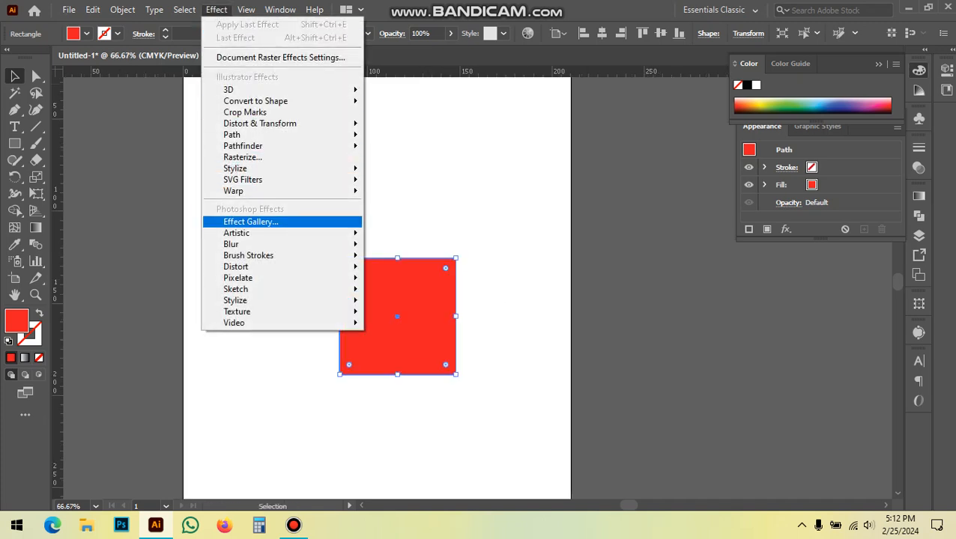
pyautogui.moveTo(234, 169)
pyautogui.click(419, 168)
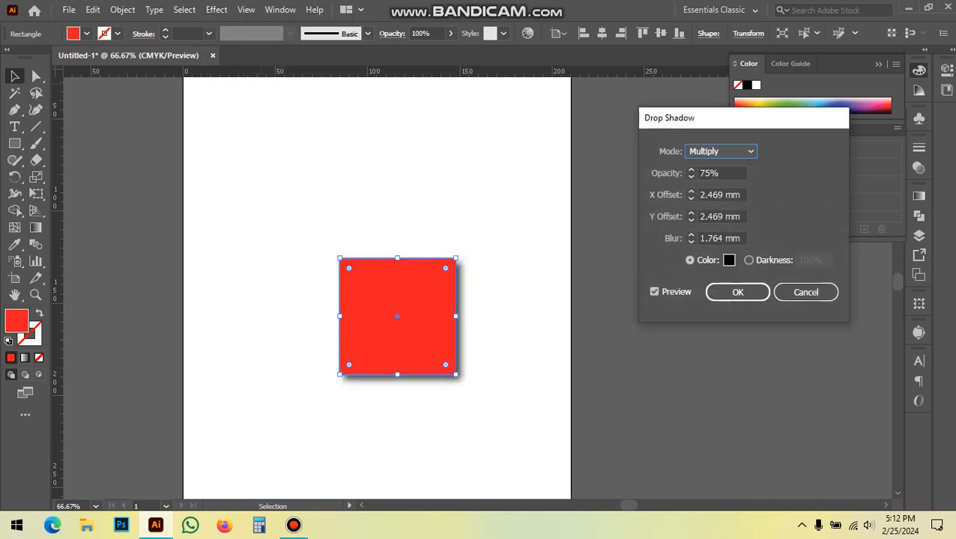
pyautogui.click(738, 292)
pyautogui.click(587, 358)
pyautogui.press('ctrl')
pyautogui.hotkey('ctrl', 'z')
# - Set the ruler units to pixels
pyautogui.rightClick(442, 71)
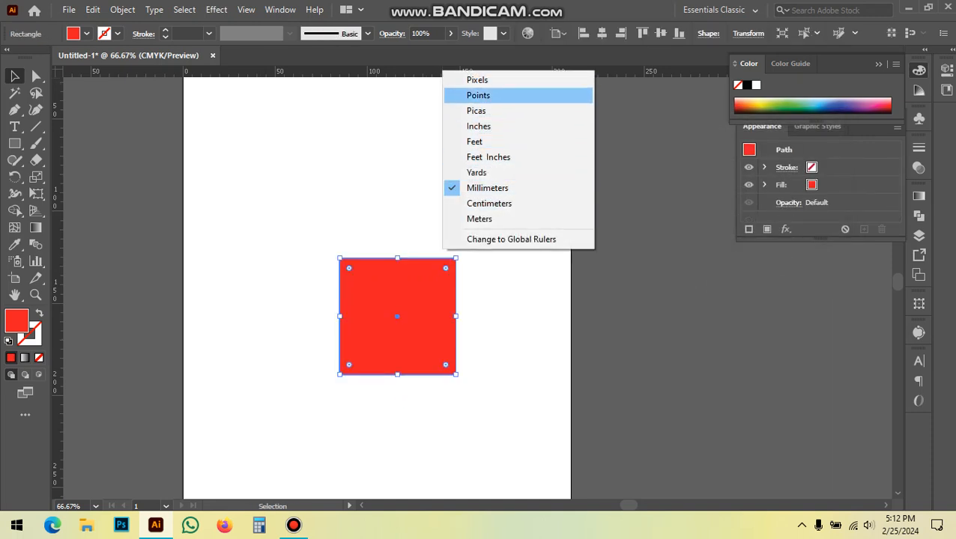
pyautogui.click(478, 80)
pyautogui.click(488, 99)
pyautogui.rightClick(470, 68)
pyautogui.click(352, 187)
pyautogui.moveTo(309, 214); pyautogui.dragTo(397, 311)
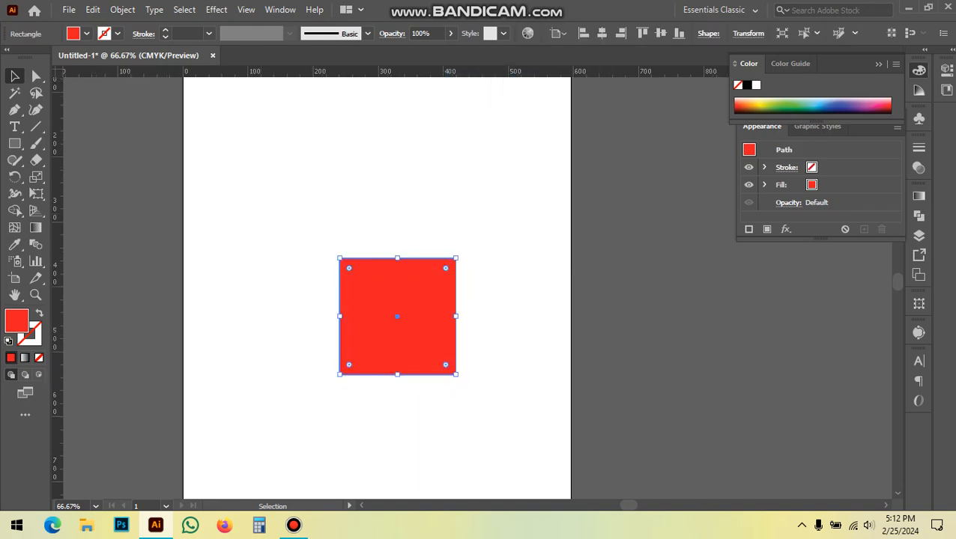
# - Start a Drop Shadow effect on the red square, keeping the X and Y offsets at 7 px
pyautogui.click(216, 9)
pyautogui.moveTo(281, 168)
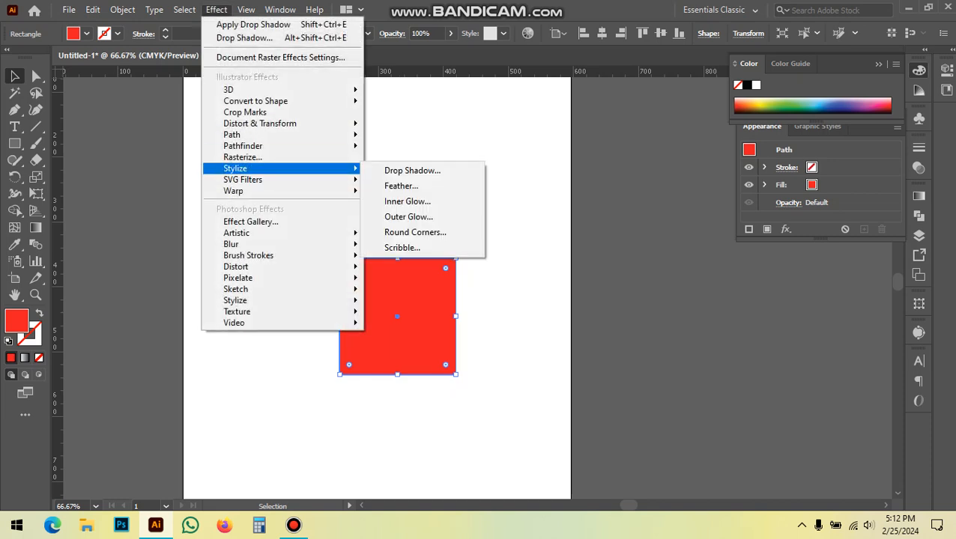
pyautogui.click(412, 171)
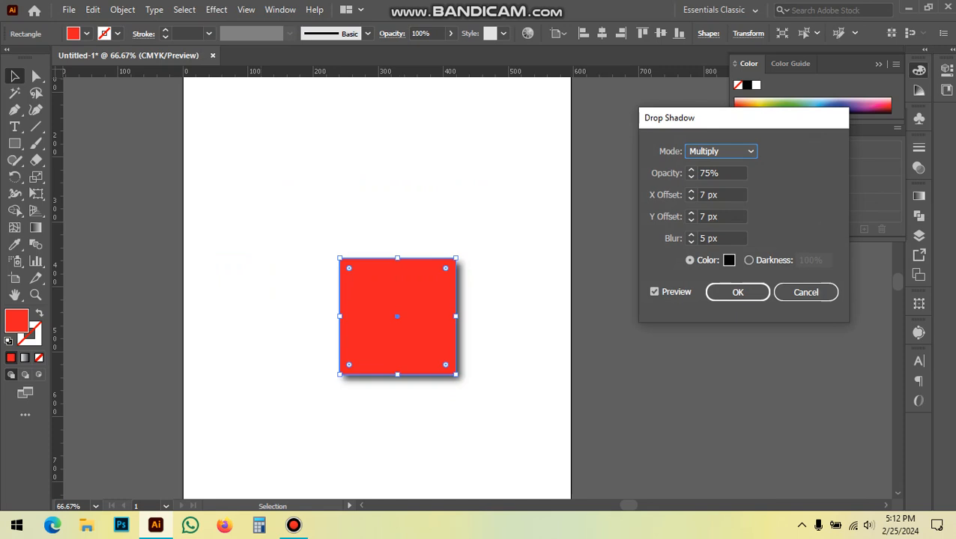
pyautogui.moveTo(723, 195); pyautogui.dragTo(698, 194)
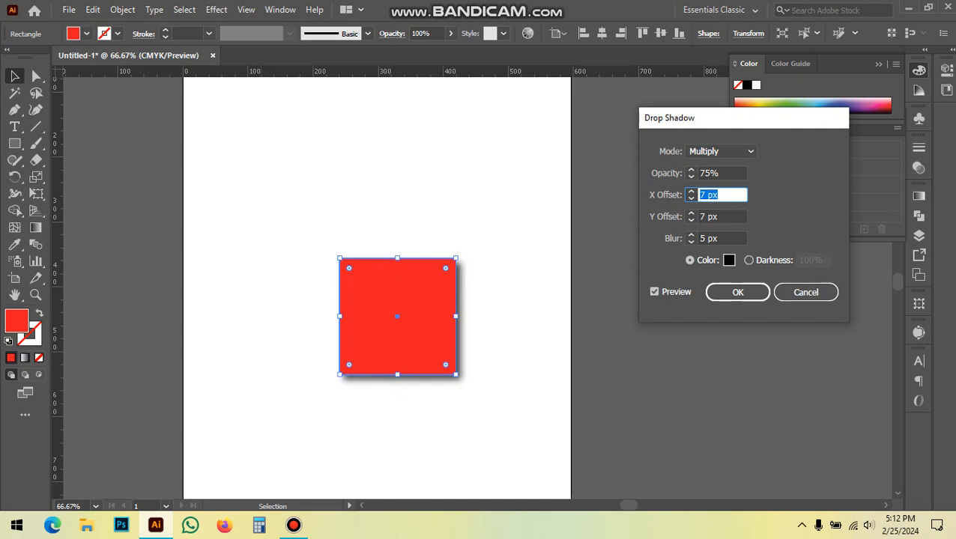
pyautogui.press('Tab')
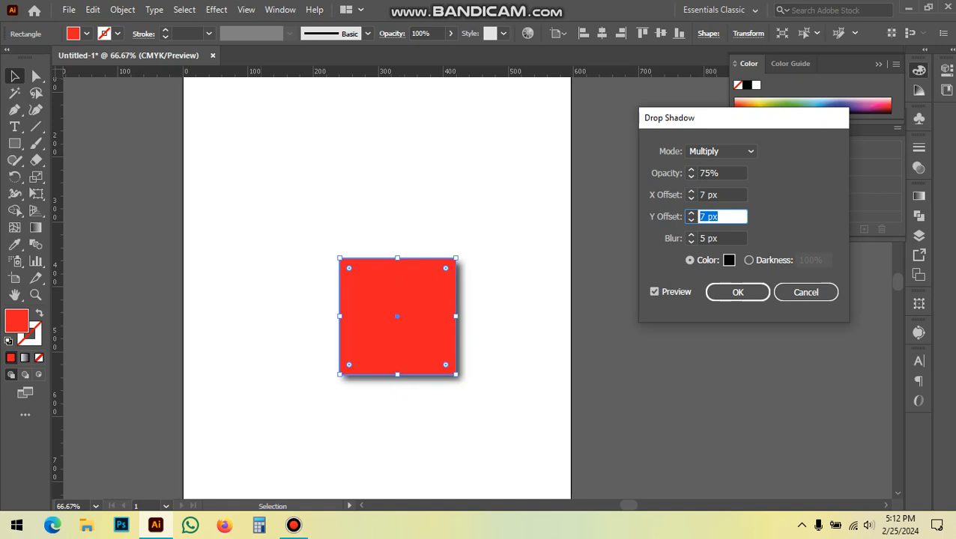
# - Raise the drop shadow's blur to 23 px
pyautogui.click(722, 238)
pyautogui.press('Up')
pyautogui.press('Up')
pyautogui.press('Up')
pyautogui.press('Up')
pyautogui.press('Up')
pyautogui.press('Up')
pyautogui.press('Up')
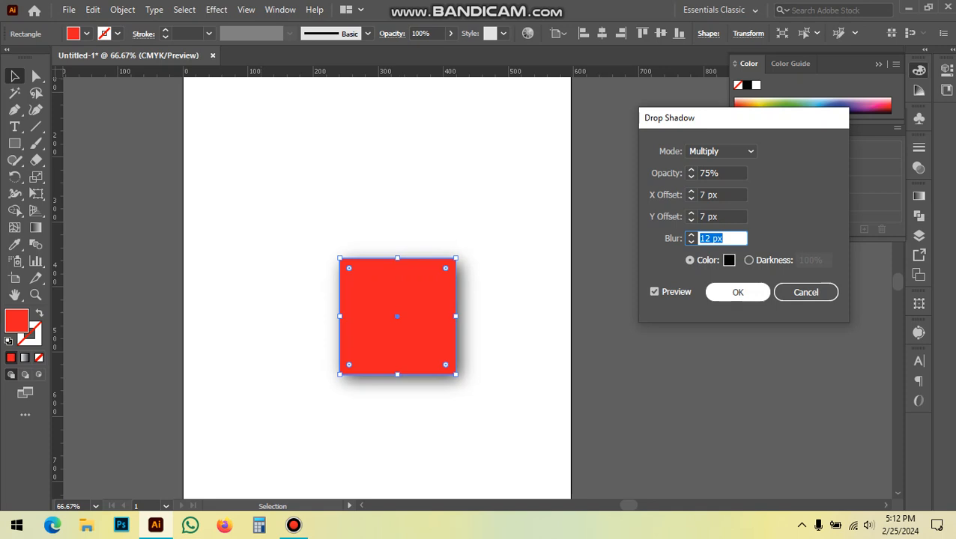
pyautogui.press('Up')
pyautogui.press('Up')
pyautogui.press('Up')
pyautogui.press('Up')
pyautogui.press('Up')
pyautogui.press('Up')
pyautogui.press('Up')
pyautogui.press('Up')
pyautogui.press('Up')
pyautogui.press('Up')
pyautogui.press('Up')
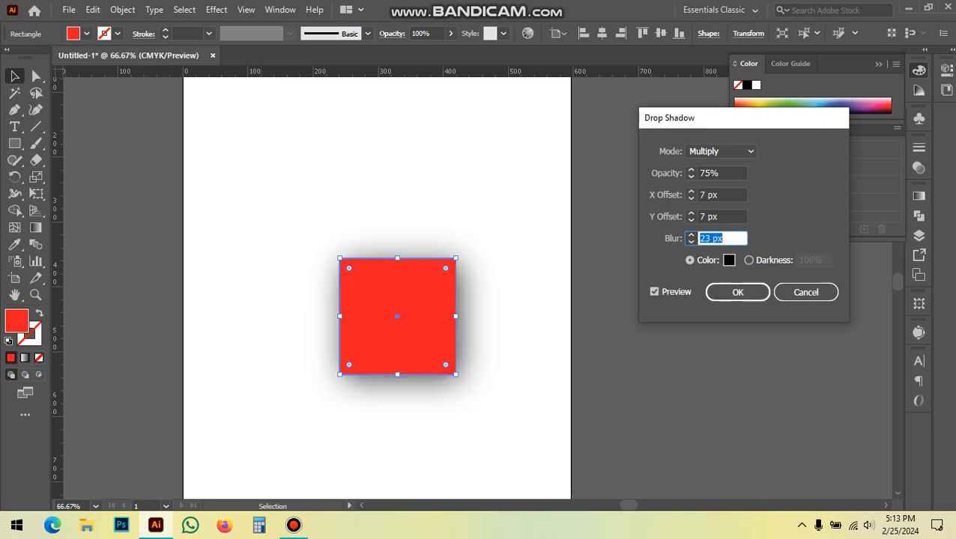
# - Lower the drop shadow's blur to 9 px
pyautogui.press('Down')
pyautogui.press('Down')
pyautogui.press('Down')
pyautogui.press('Down')
pyautogui.press('Down')
pyautogui.press('Down')
pyautogui.press('Down')
pyautogui.press('Down')
pyautogui.press('Down')
pyautogui.press('Down')
pyautogui.press('Down')
pyautogui.press('Down')
pyautogui.press('Down')
pyautogui.press('Down')
pyautogui.press('Down')
pyautogui.press('Down')
pyautogui.press('Down')
pyautogui.press('Down')
pyautogui.press('Down')
pyautogui.press('Up')
pyautogui.press('Up')
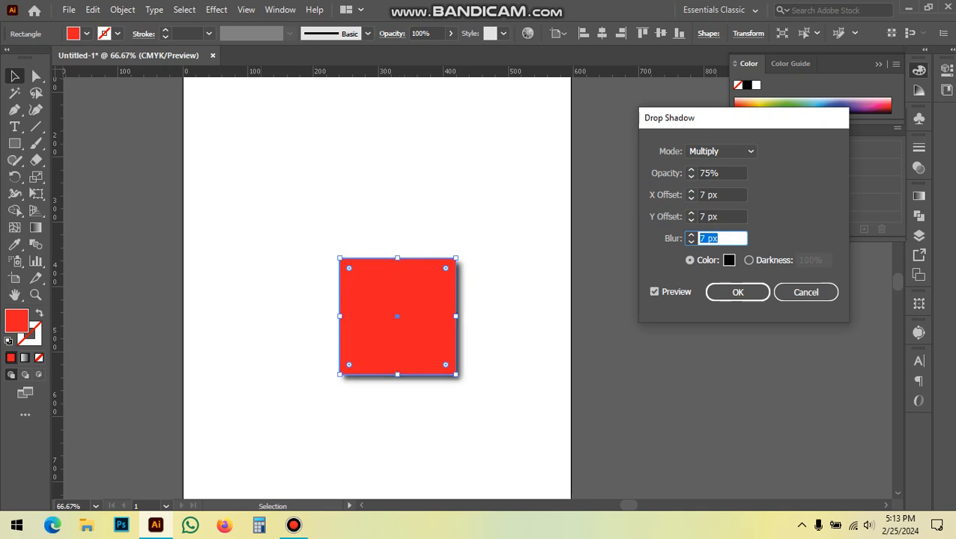
pyautogui.press('Up')
pyautogui.press('Up')
pyautogui.press('Up')
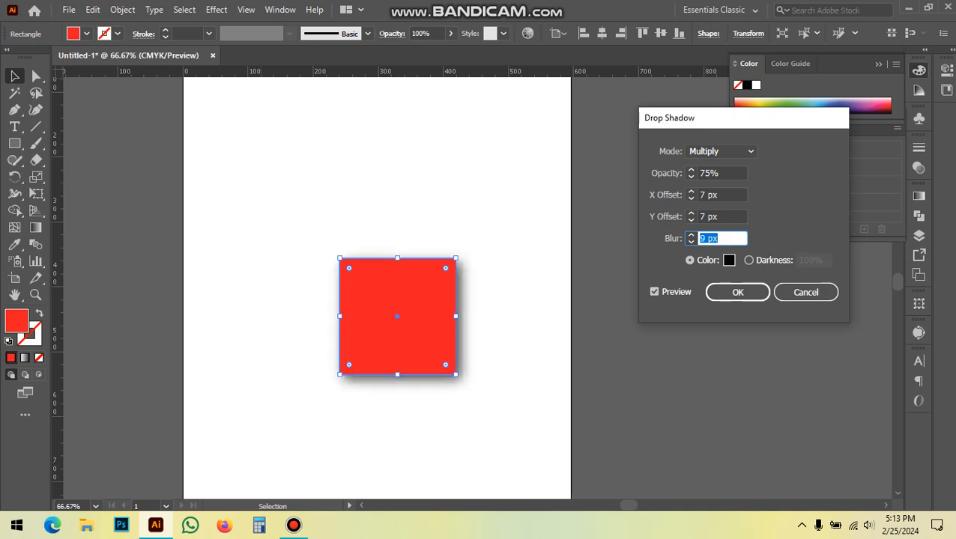
# - Set the drop shadow's blur to 1 px for a nearly hard edge
pyautogui.press('Down')
pyautogui.press('Down')
pyautogui.press('Down')
pyautogui.press('Down')
pyautogui.press('Down')
pyautogui.press('Down')
pyautogui.press('Down')
pyautogui.press('Down')
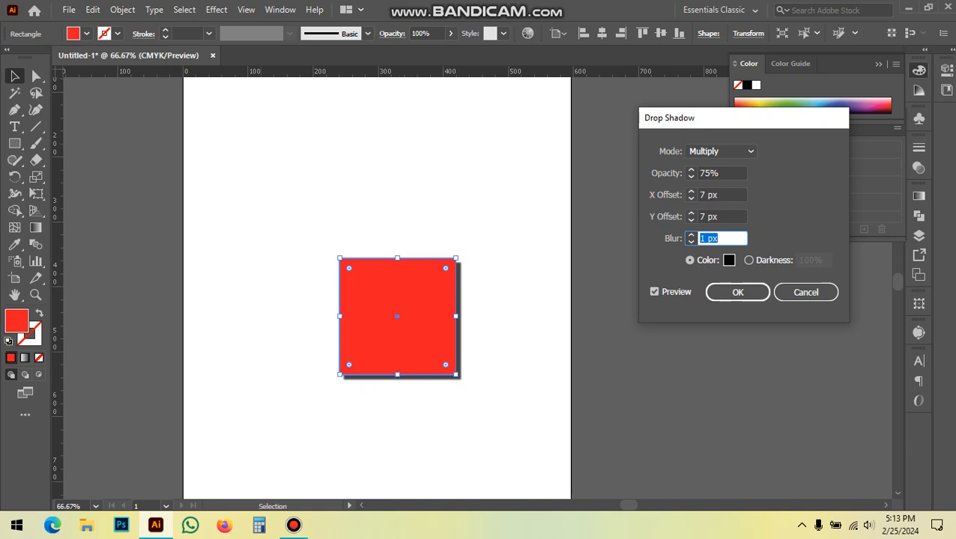
# - Lower the drop shadow's Y offset to -17 px to shift the shadow above the square
pyautogui.click(720, 217)
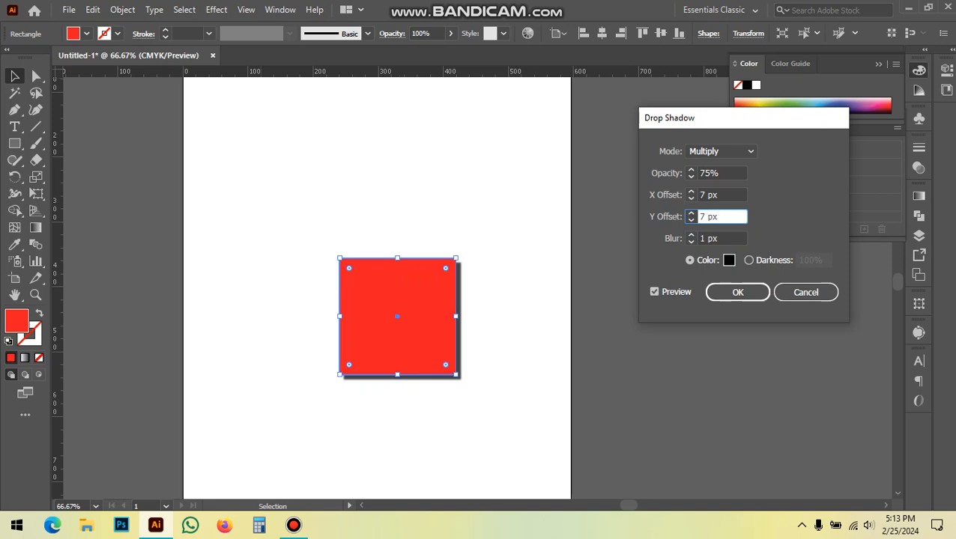
pyautogui.press('Down')
pyautogui.press('Down')
pyautogui.press('Up')
pyautogui.press('Up')
pyautogui.press('Down')
pyautogui.press('Down')
pyautogui.press('Down')
pyautogui.press('Down')
pyautogui.press('Down')
pyautogui.press('Down')
pyautogui.press('Down')
pyautogui.press('Down')
pyautogui.press('Down')
pyautogui.press('Down')
pyautogui.press('Down')
pyautogui.press('Down')
pyautogui.press('Down')
pyautogui.press('Down')
pyautogui.press('Down')
pyautogui.press('Down')
pyautogui.press('Down')
pyautogui.press('Down')
pyautogui.press('Down')
pyautogui.press('Down')
pyautogui.press('Down')
pyautogui.press('Down')
pyautogui.press('Down')
pyautogui.press('Down')
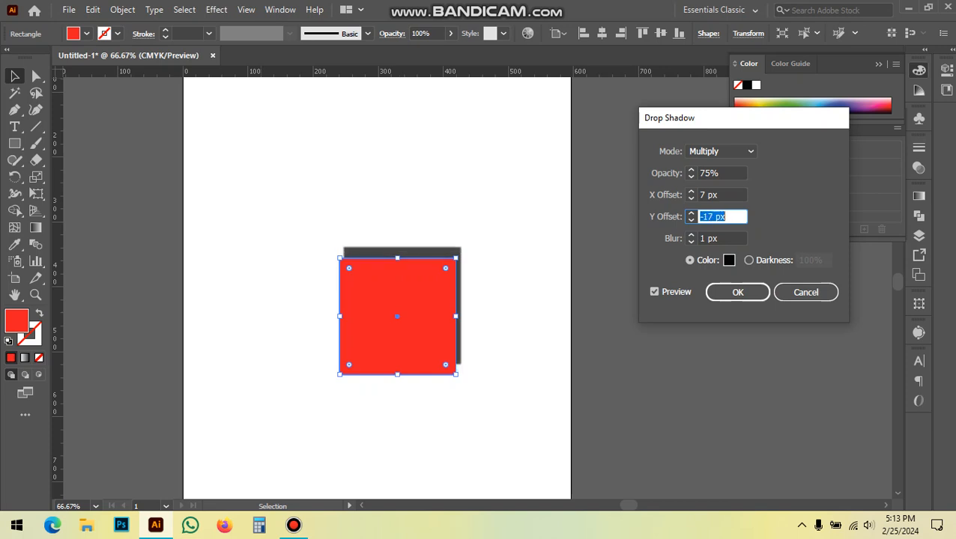
# - Raise the drop shadow's Y offset to 12 px to shift the shadow below the square
pyautogui.press('Up')
pyautogui.press('Up')
pyautogui.press('Up')
pyautogui.press('Up')
pyautogui.press('Up')
pyautogui.press('Up')
pyautogui.press('Up')
pyautogui.press('Up')
pyautogui.press('Up')
pyautogui.press('Up')
pyautogui.press('Up')
pyautogui.press('Up')
pyautogui.press('Up')
pyautogui.press('Up')
pyautogui.press('Up')
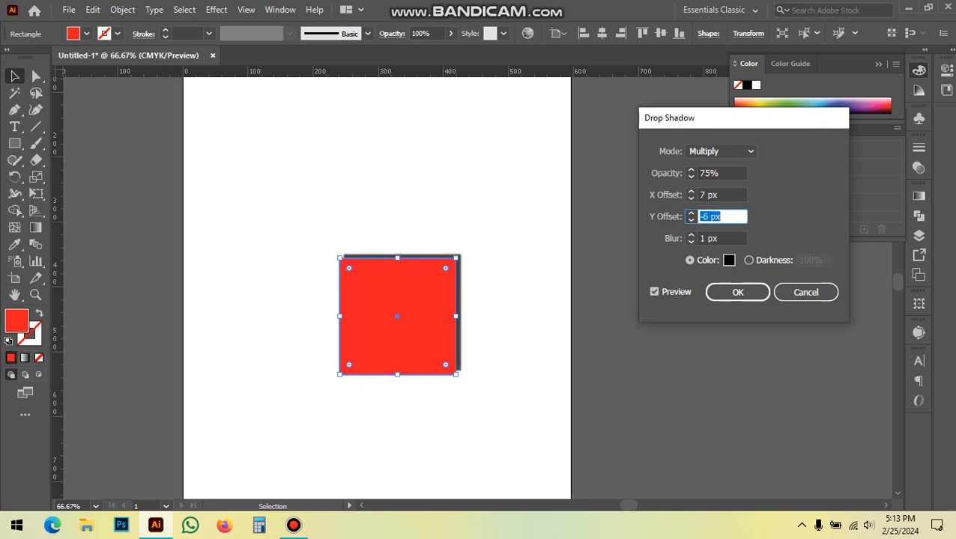
pyautogui.press('Up')
pyautogui.press('Up')
pyautogui.press('Up')
pyautogui.press('Up')
pyautogui.press('Up')
pyautogui.press('Up')
pyautogui.press('Up')
pyautogui.press('Up')
pyautogui.press('Up')
pyautogui.press('Up')
pyautogui.press('Up')
pyautogui.press('Up')
pyautogui.press('Up')
pyautogui.press('Up')
pyautogui.press('Up')
pyautogui.press('Up')
pyautogui.press('Up')
pyautogui.press('Up')
pyautogui.press('Up')
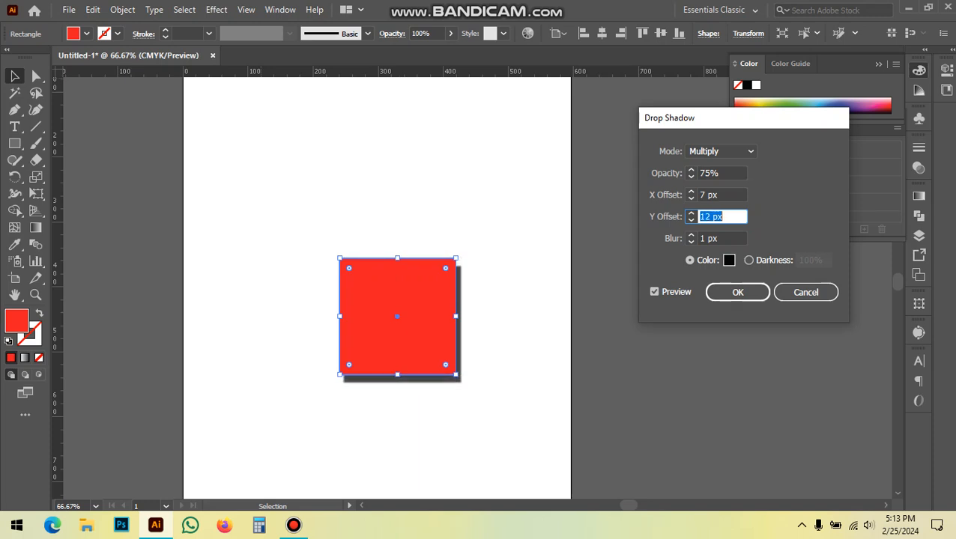
# - Raise the drop shadow's Y offset to 31 px to push the shadow further below the square
pyautogui.press('Up')
pyautogui.press('Up')
pyautogui.press('Up')
pyautogui.press('Up')
pyautogui.press('Up')
pyautogui.press('Up')
pyautogui.press('Up')
pyautogui.press('Up')
pyautogui.press('Up')
pyautogui.press('Up')
pyautogui.press('Up')
pyautogui.press('Up')
pyautogui.press('Up')
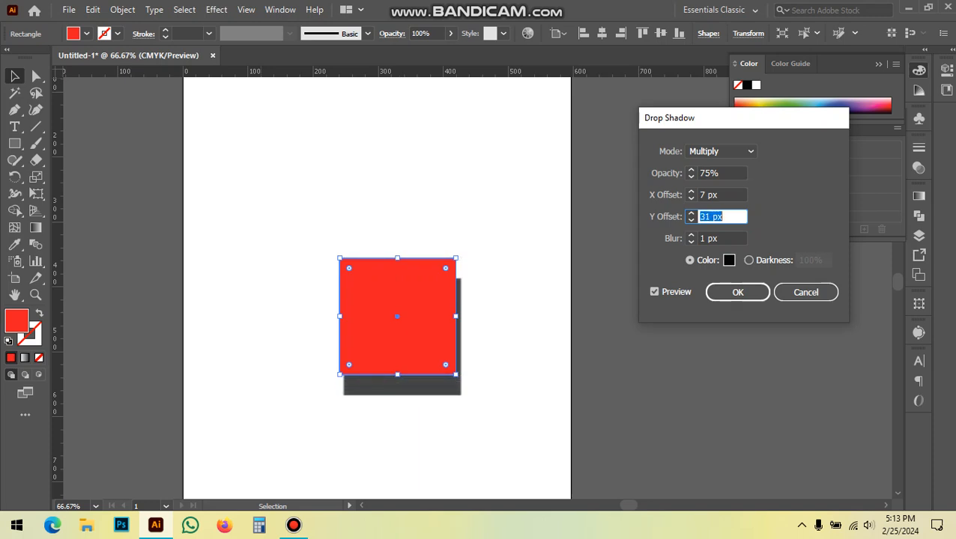
# - Reduce the drop shadow's Y offset to 5 px to bring the shadow close beneath the square
pyautogui.press('Down')
pyautogui.press('Down')
pyautogui.press('Down')
pyautogui.press('Down')
pyautogui.press('Down')
pyautogui.press('Down')
pyautogui.press('Down')
pyautogui.press('Down')
pyautogui.press('Down')
pyautogui.press('Down')
pyautogui.press('Down')
pyautogui.press('Down')
pyautogui.press('Down')
pyautogui.press('Down')
pyautogui.press('Down')
pyautogui.press('Down')
pyautogui.press('Down')
pyautogui.press('Down')
pyautogui.press('Down')
pyautogui.press('Down')
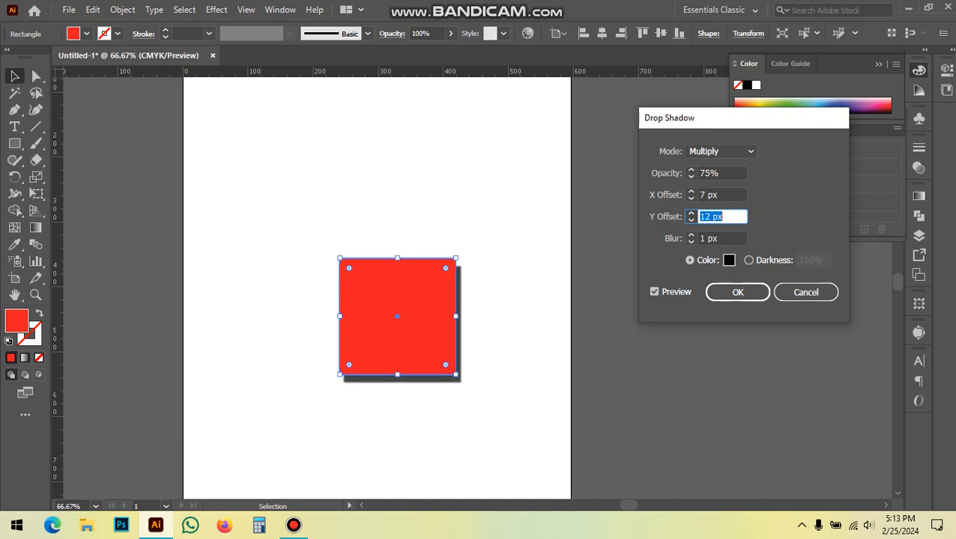
pyautogui.press('Down')
pyautogui.press('Down')
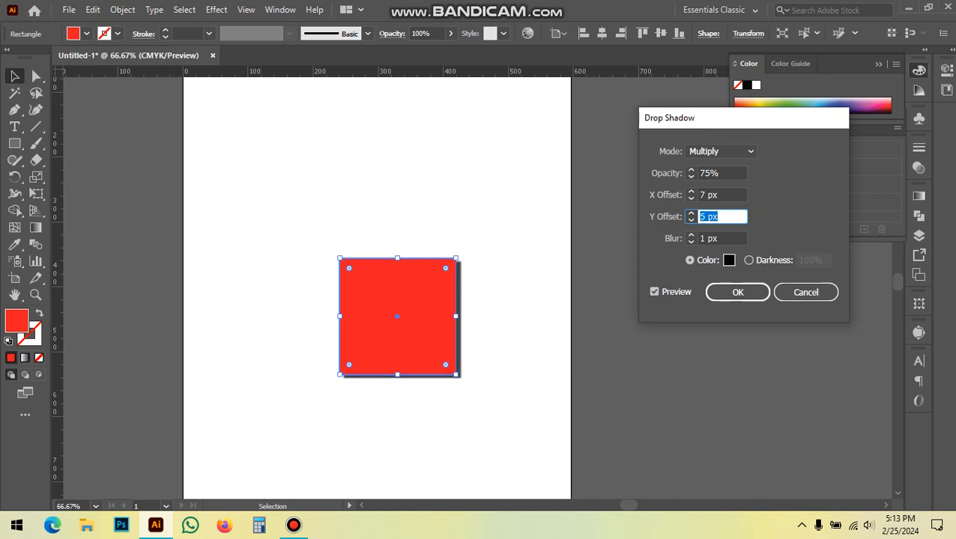
# - Lower the drop shadow's X offset to -10 px to shift the shadow to the square's left side
pyautogui.click(722, 194)
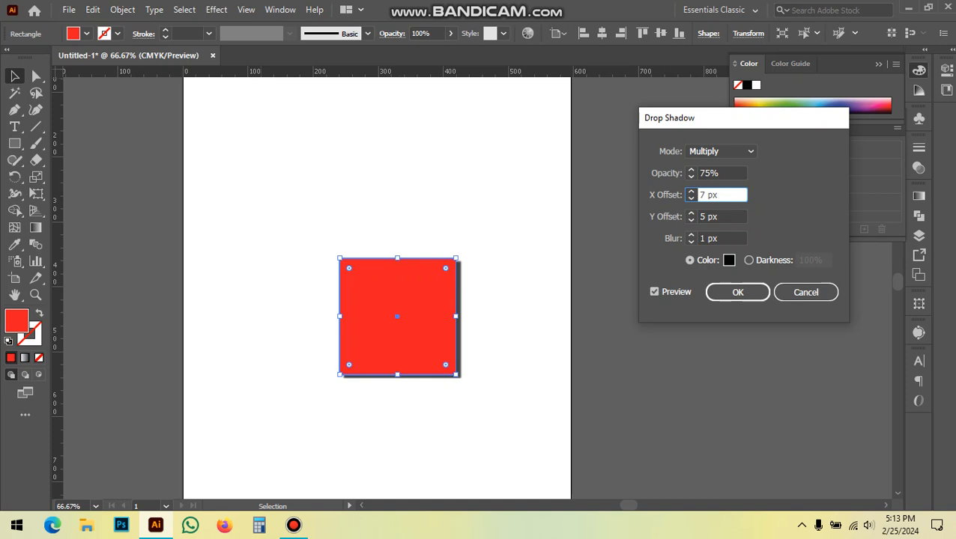
pyautogui.press('Down')
pyautogui.press('Down')
pyautogui.press('Down')
pyautogui.press('Down')
pyautogui.press('Down')
pyautogui.press('Down')
pyautogui.press('Down')
pyautogui.press('Down')
pyautogui.press('Down')
pyautogui.press('Down')
pyautogui.press('Down')
pyautogui.press('Down')
pyautogui.press('Down')
pyautogui.press('Down')
pyautogui.press('Down')
pyautogui.press('Down')
pyautogui.press('Down')
pyautogui.press('Down')
pyautogui.press('Down')
pyautogui.press('Down')
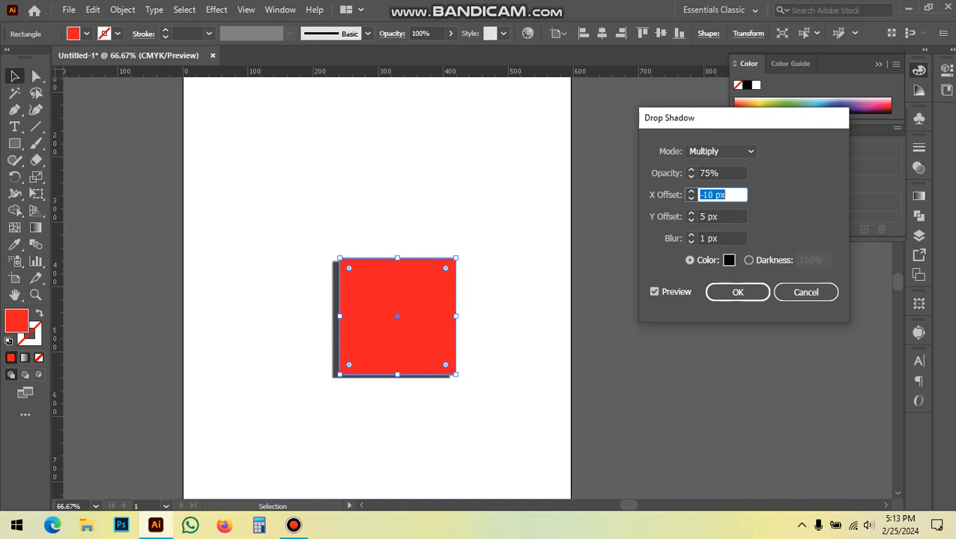
# - Raise the drop shadow's X offset to 5 px to bring the shadow to the square's right side
pyautogui.press('Up')
pyautogui.press('Up')
pyautogui.press('Up')
pyautogui.press('Up')
pyautogui.press('Up')
pyautogui.press('Up')
pyautogui.press('Up')
pyautogui.press('Up')
pyautogui.press('Up')
pyautogui.press('Up')
pyautogui.press('Up')
pyautogui.press('Up')
pyautogui.press('Up')
pyautogui.press('Up')
pyautogui.press('Up')
pyautogui.press('Up')
pyautogui.press('Up')
pyautogui.press('Up')
pyautogui.press('Up')
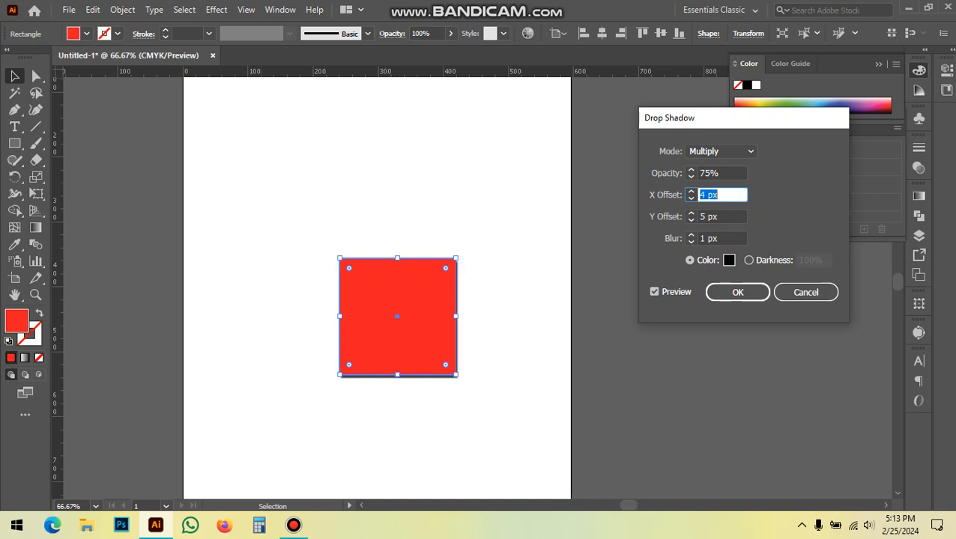
pyautogui.press('Up')
# - Soften the drop shadow by raising its blur to about 5 px, and apply the effect to the square
pyautogui.click(721, 238)
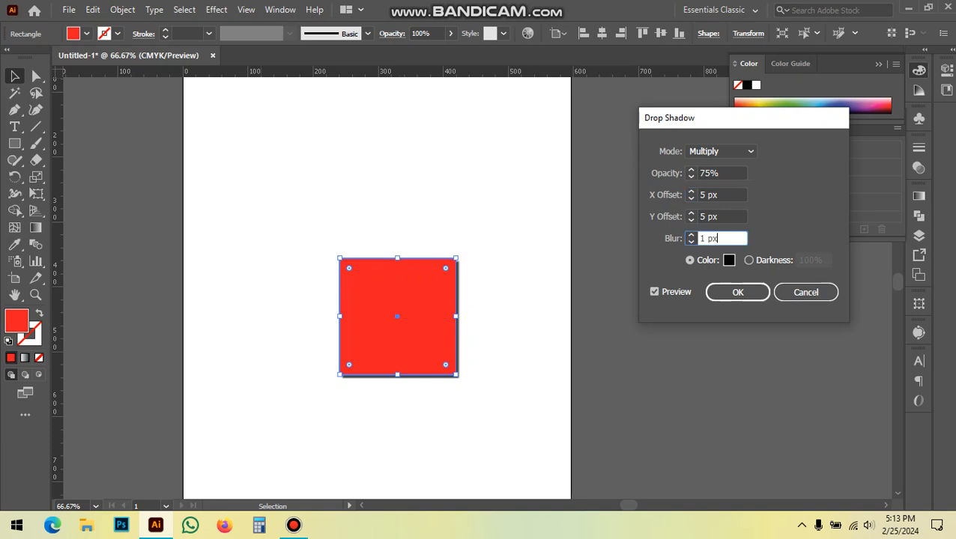
pyautogui.press('Up')
pyautogui.press('Up')
pyautogui.press('Up')
pyautogui.press('Up')
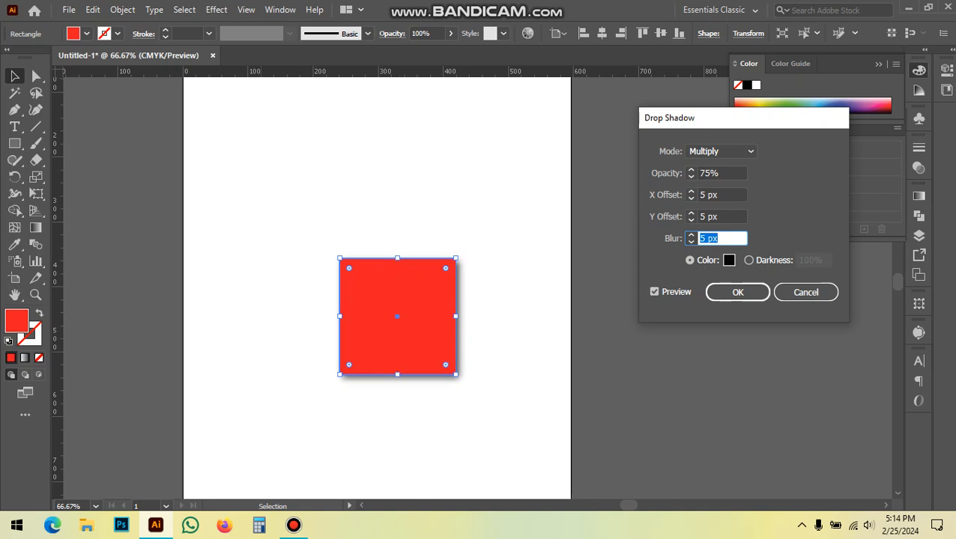
pyautogui.press('Down')
pyautogui.click(738, 292)
pyautogui.click(697, 309)
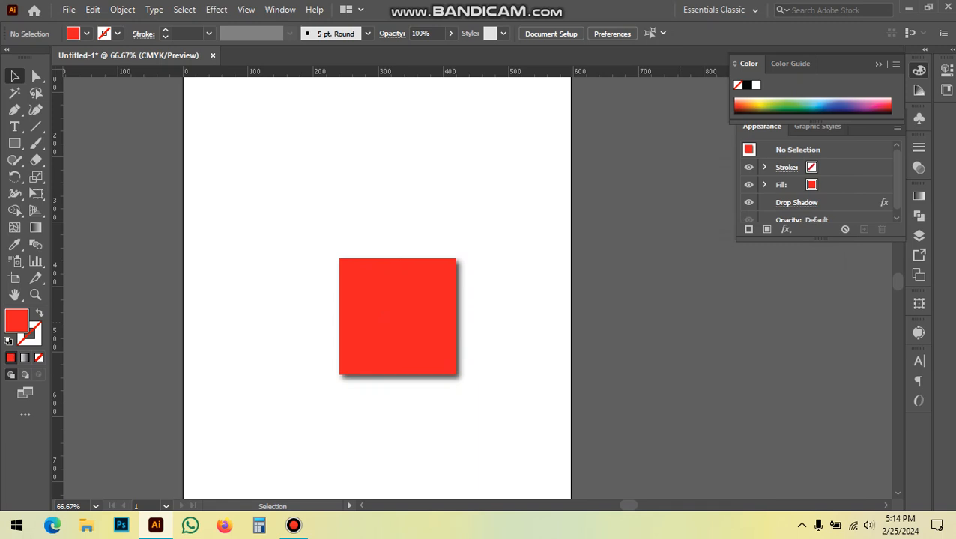
pyautogui.click(397, 318)
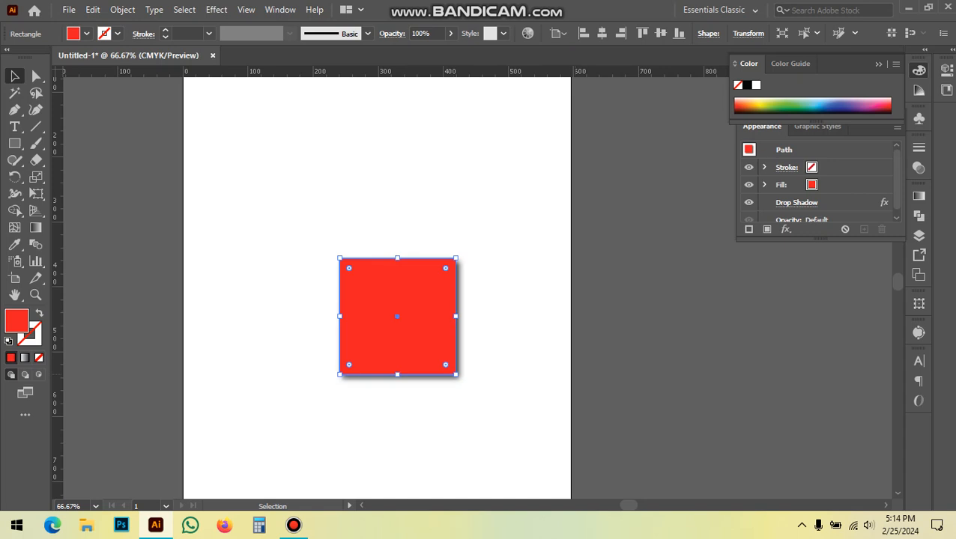
pyautogui.press('Delete')
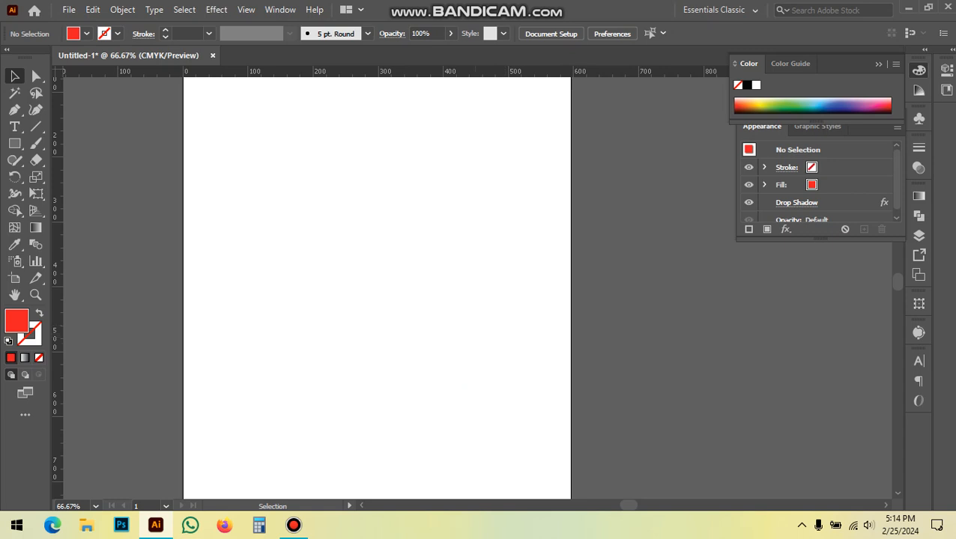
pyautogui.hotkey('ctrl', 'z')
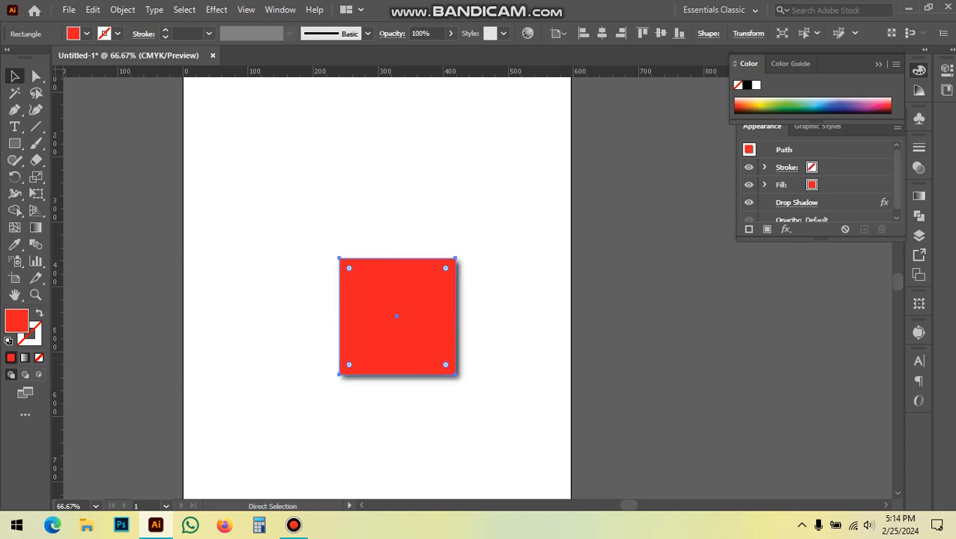
# - Delete the red square from the artboard
pyautogui.click(509, 316)
pyautogui.click(397, 316)
pyautogui.press('space')
pyautogui.moveTo(482, 329); pyautogui.dragTo(463, 297)
pyautogui.press('Delete')
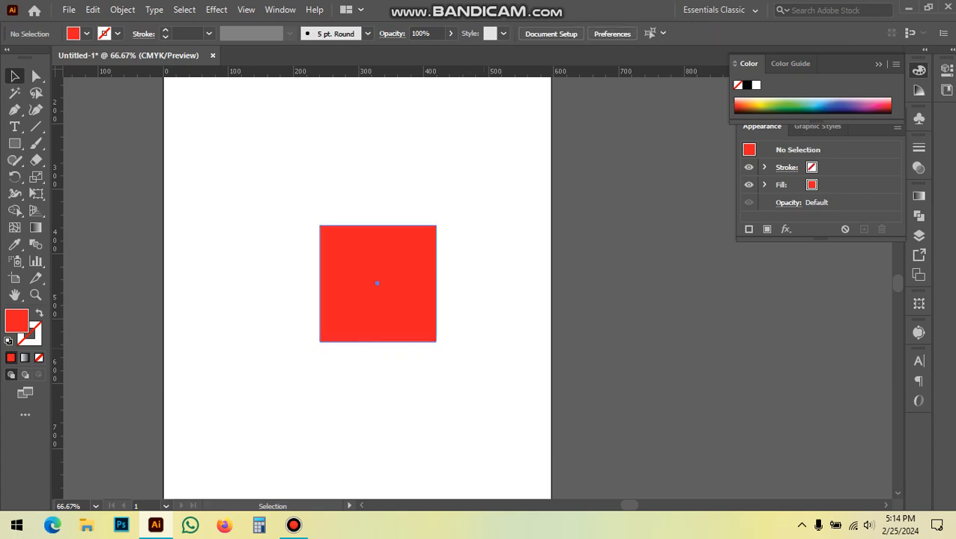
# - Add a line of point text with the first name in capitals and scale it up to about 105 pt
pyautogui.click(14, 126)
pyautogui.click(206, 290)
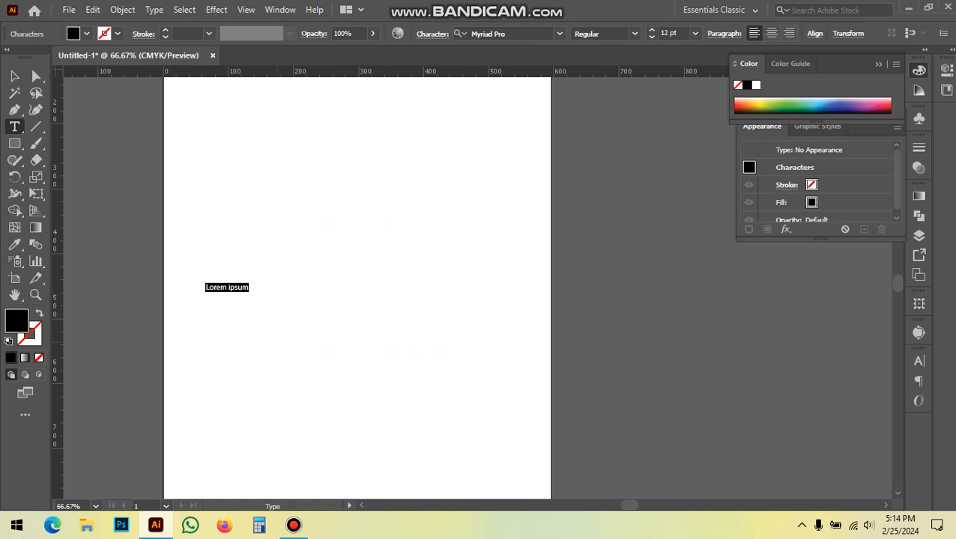
pyautogui.write('MUZAHED')
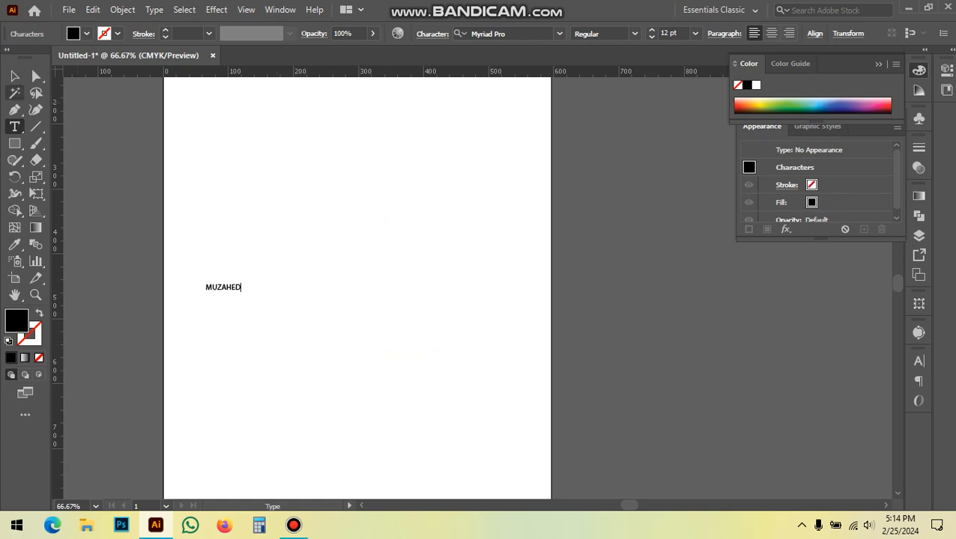
pyautogui.press('Escape')
pyautogui.moveTo(240, 294); pyautogui.dragTo(514, 369)
# - Set the text's font to Bebas Neue and move the text to the middle of the page's width
pyautogui.click(559, 34)
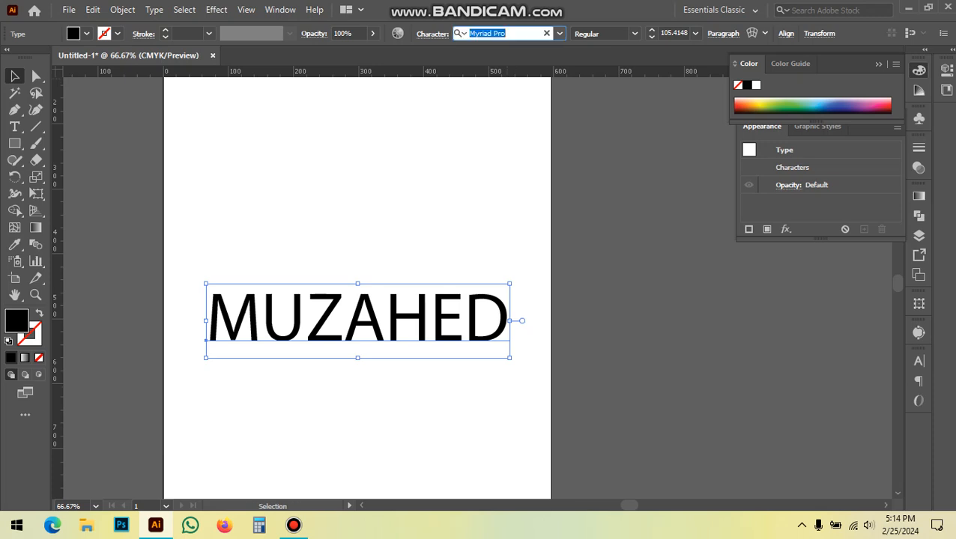
pyautogui.write('bebas')
pyautogui.press('Return')
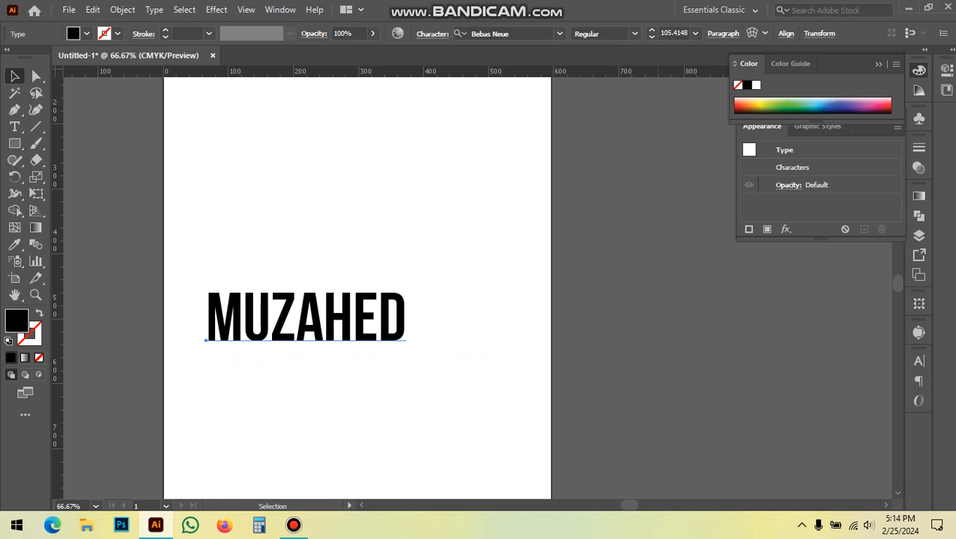
pyautogui.click(450, 259)
pyautogui.moveTo(392, 309); pyautogui.dragTo(442, 325)
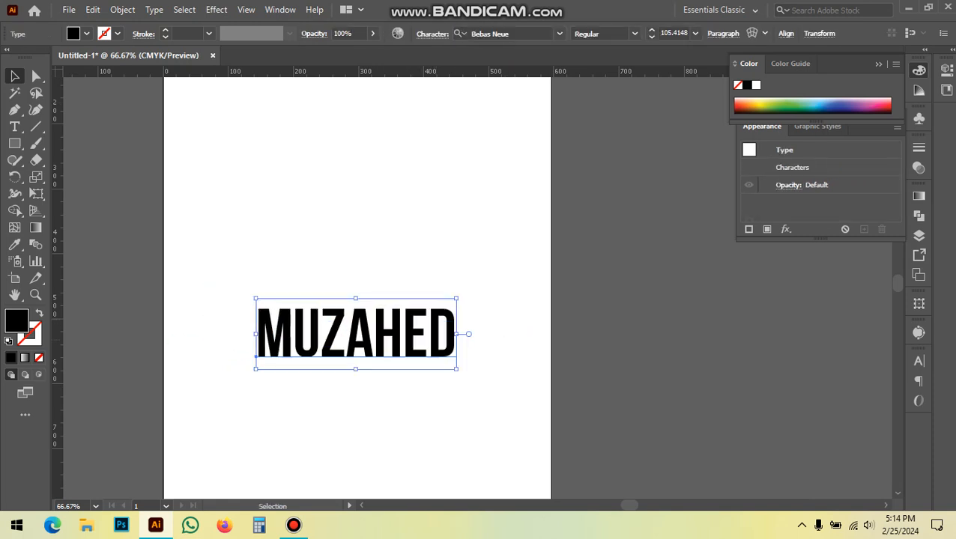
# - Convert the text to outlines and fill the lettering with red
pyautogui.rightClick(472, 330)
pyautogui.click(525, 314)
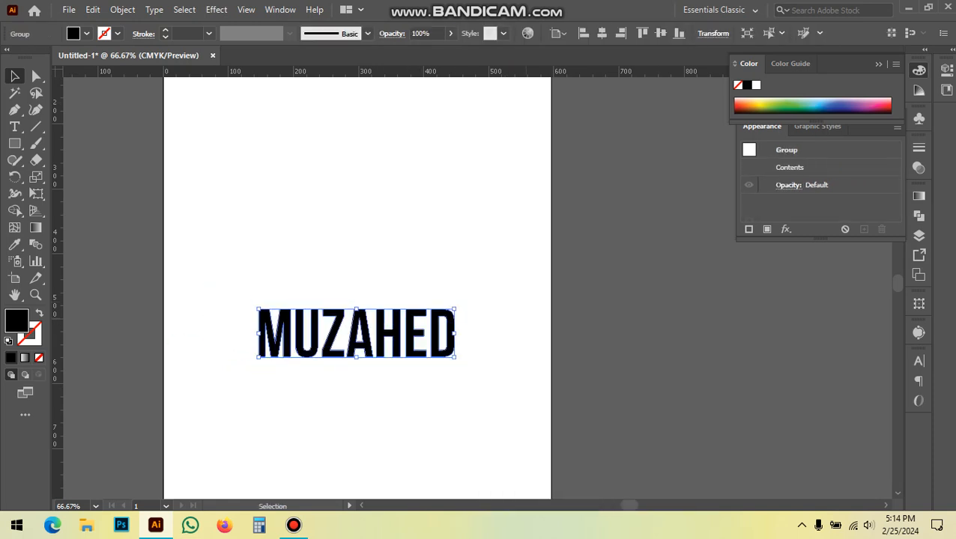
pyautogui.click(87, 33)
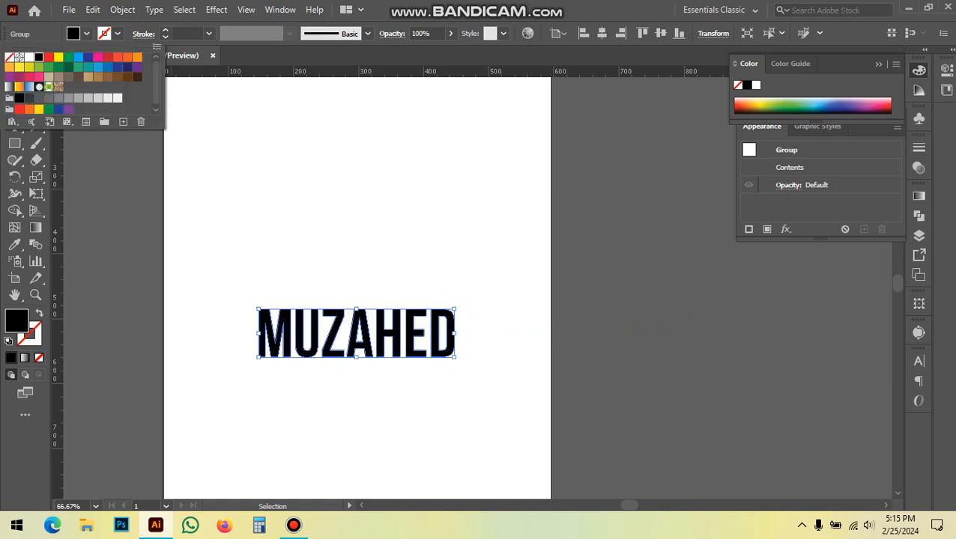
pyautogui.click(48, 57)
# - Place a copy of the lettering directly behind the red original and fill the copy with black
pyautogui.moveTo(298, 267); pyautogui.dragTo(374, 324)
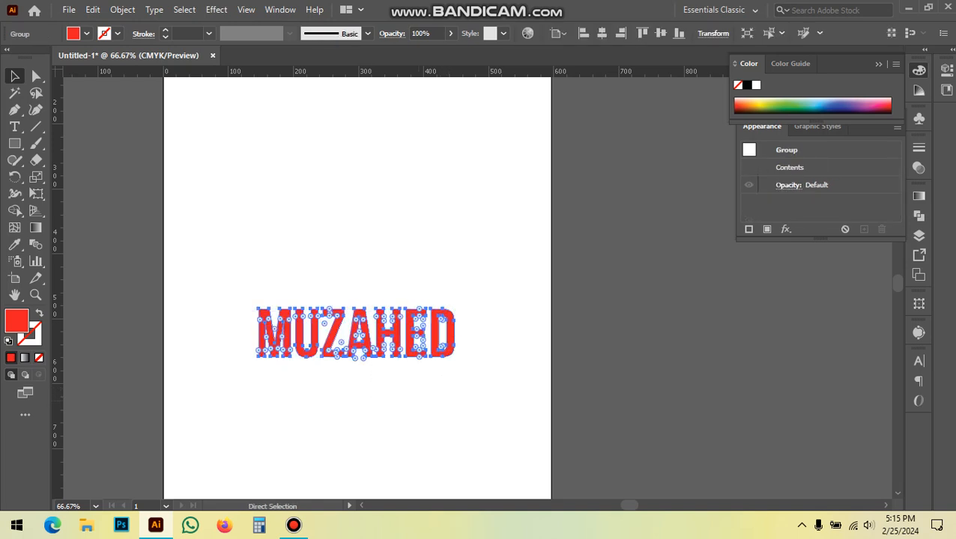
pyautogui.press('v')
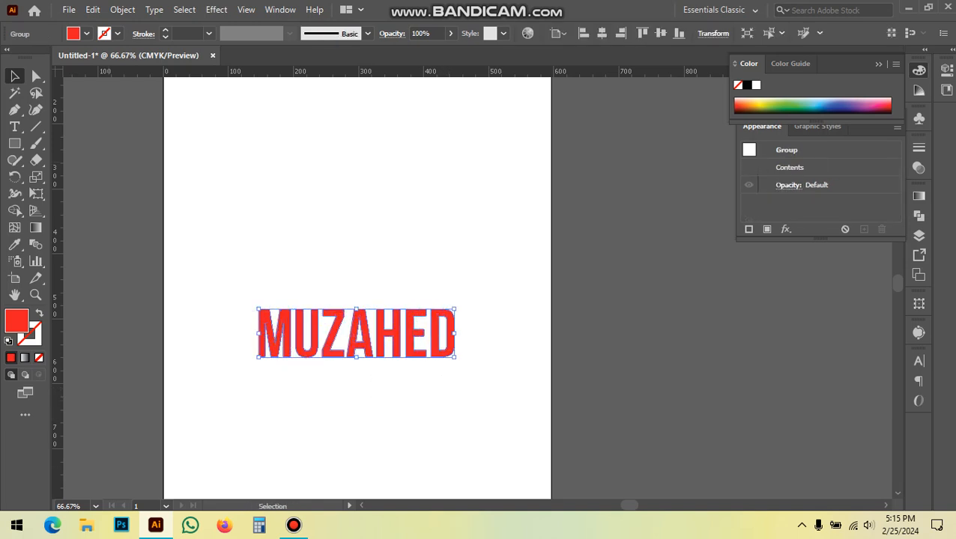
pyautogui.click(87, 33)
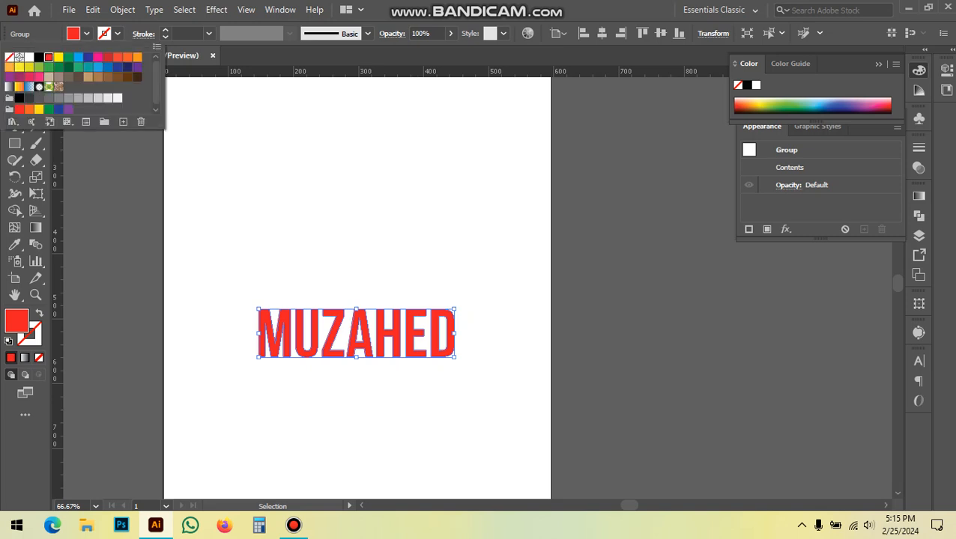
pyautogui.click(39, 57)
pyautogui.press('Escape')
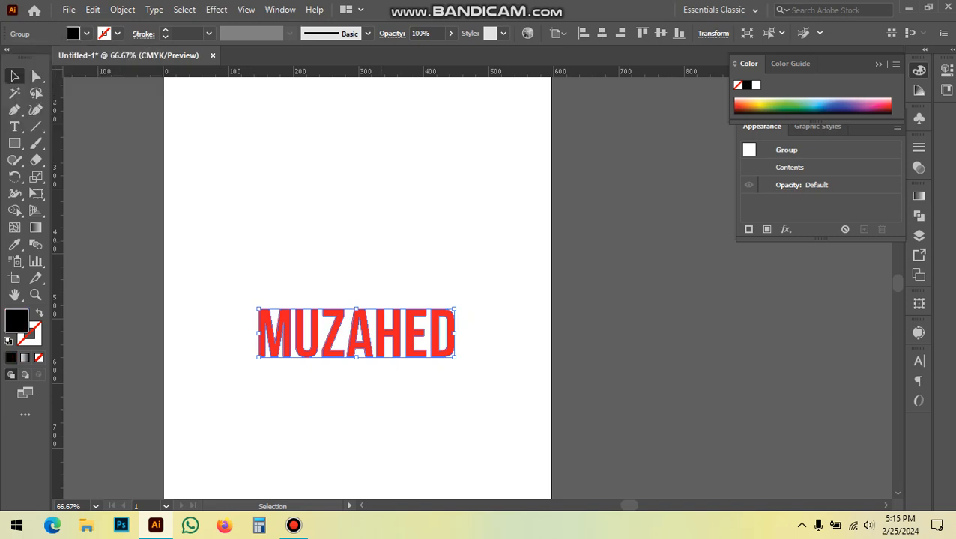
# - Nudge the black copy one increment down and one to the right so it forms a hard shadow
pyautogui.press('Down')
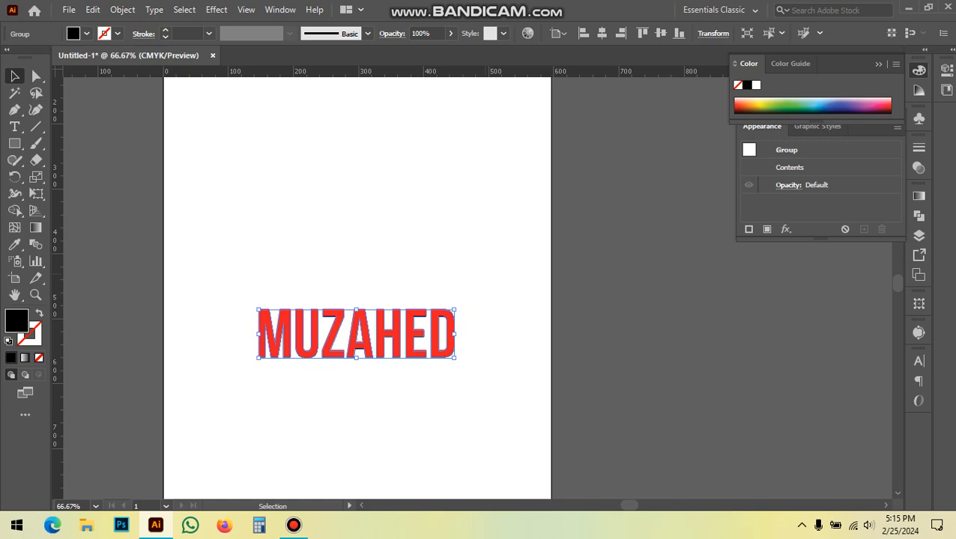
pyautogui.press('Right')
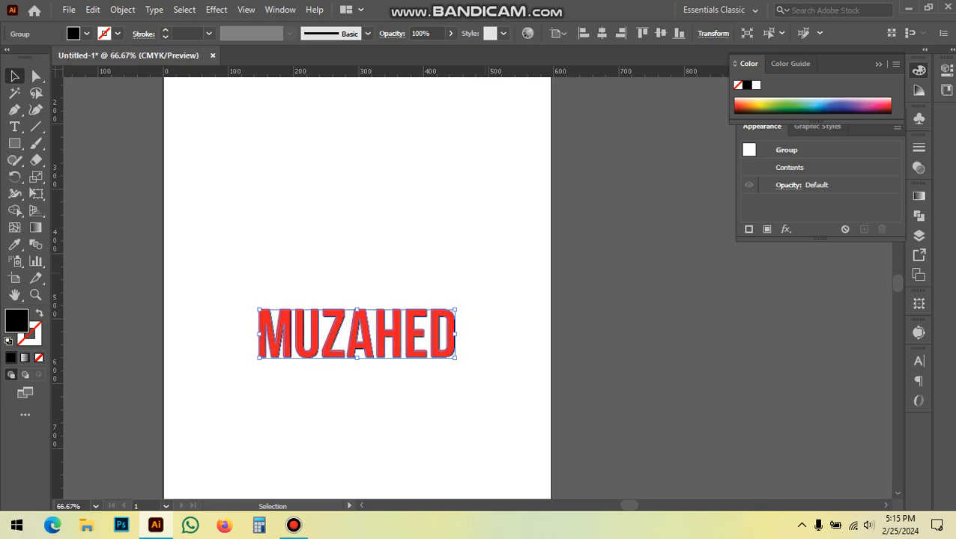
pyautogui.hotkey('ctrl', 'shift', 'a')
pyautogui.hotkey('ctrl', '=')
pyautogui.hotkey('ctrl', '=')
pyautogui.hotkey('ctrl', '=')
pyautogui.hotkey('ctrl', '=')
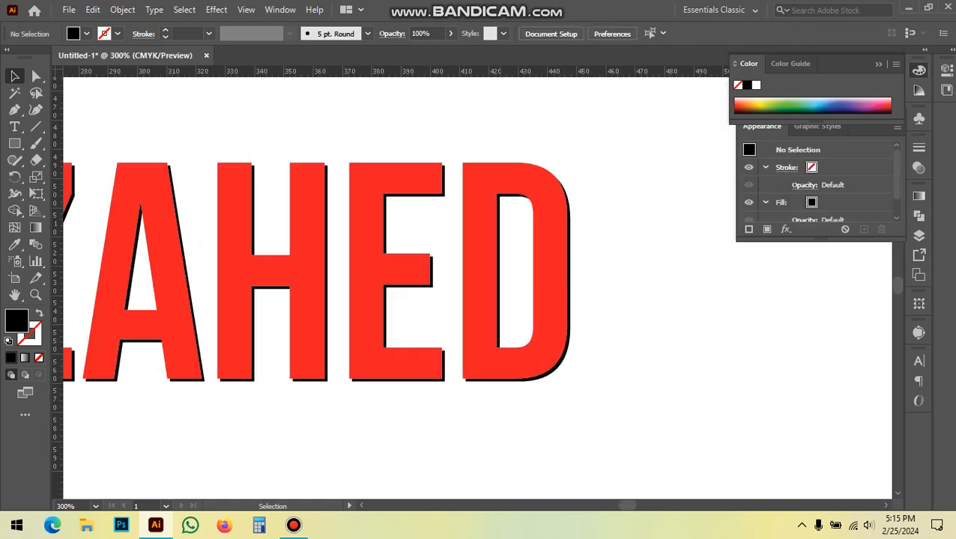
pyautogui.hotkey('ctrl', '=')
pyautogui.hotkey('ctrl', '=')
pyautogui.hotkey('ctrl', '=')
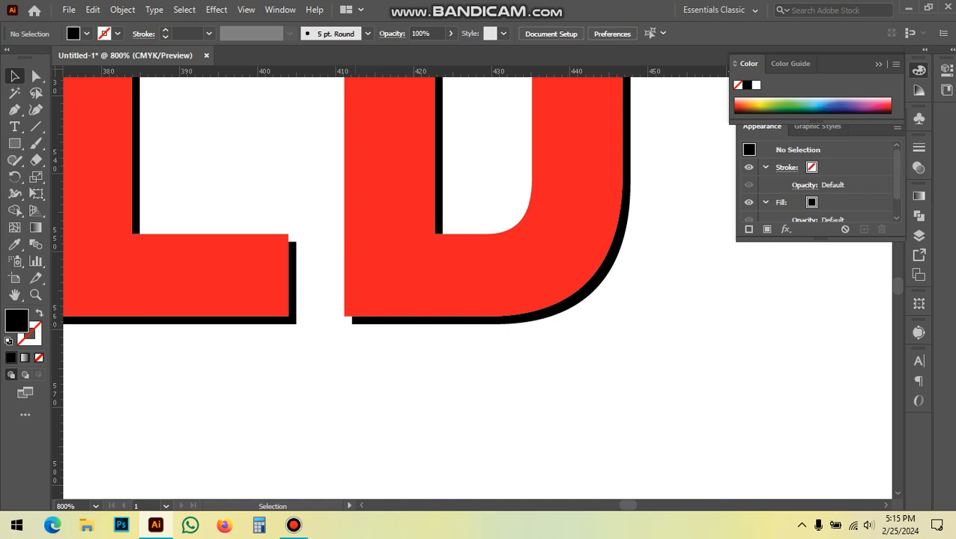
# - Shift the black copy well below the red lettering, then deselect it
pyautogui.scroll(1, 366, 322)
pyautogui.moveTo(368, 340); pyautogui.dragTo(371, 460)
pyautogui.hotkey('ctrl', '-')
pyautogui.hotkey('ctrl', '-')
pyautogui.hotkey('ctrl', '-')
pyautogui.hotkey('ctrl', '-')
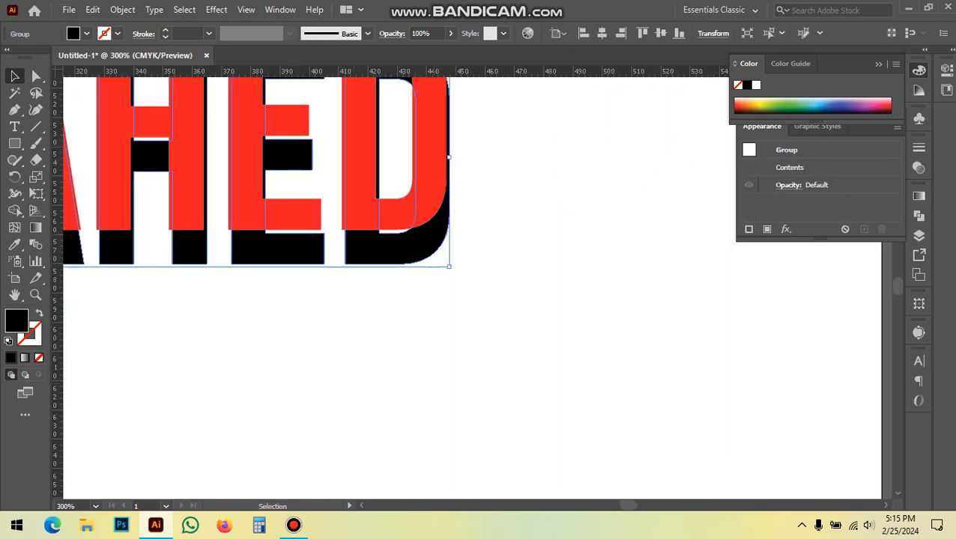
pyautogui.click(339, 315)
# - Move the black copy up behind the red lettering, leaving a thin shadow about 1 px below and right
pyautogui.scroll(5, 345, 238)
pyautogui.scroll(2, 350, 245)
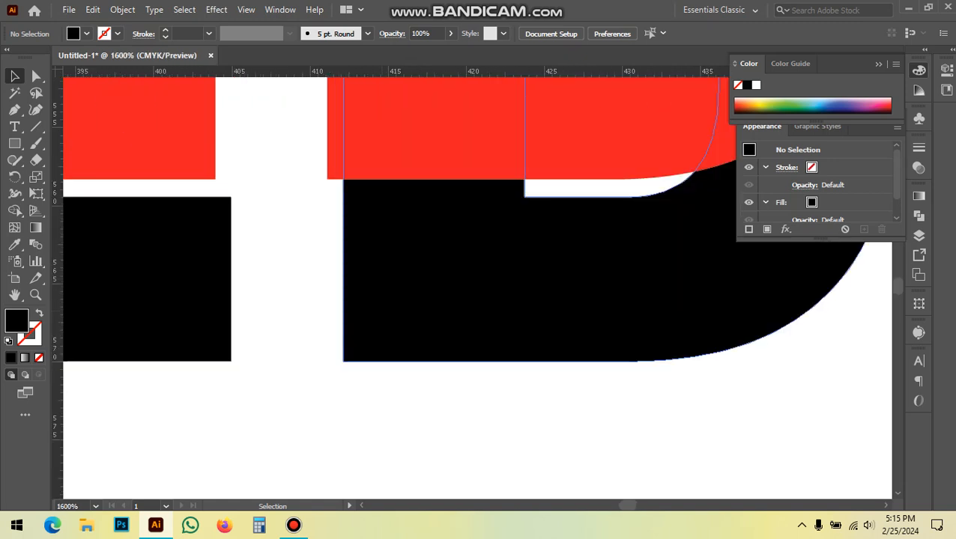
pyautogui.moveTo(404, 307); pyautogui.dragTo(410, 142)
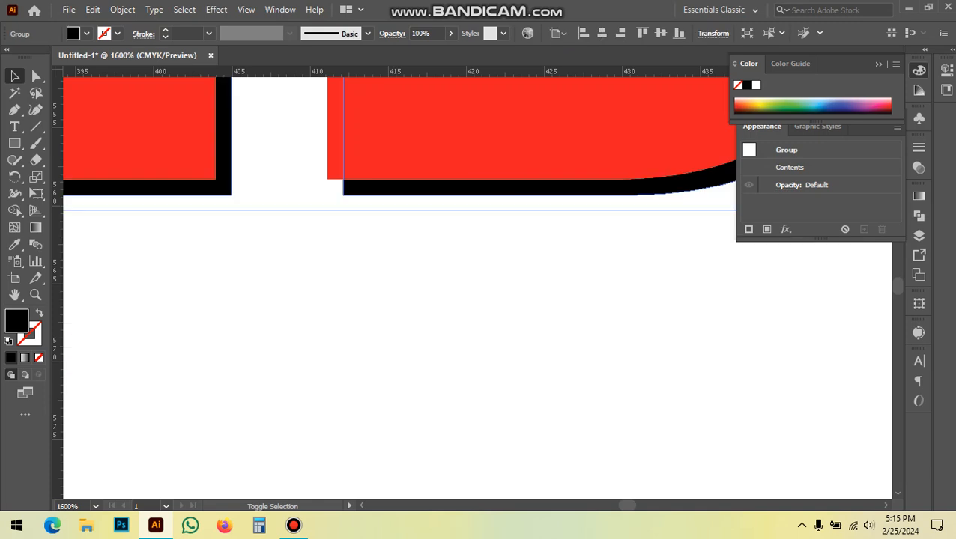
pyautogui.click(382, 305)
pyautogui.scroll(-3, 383, 305)
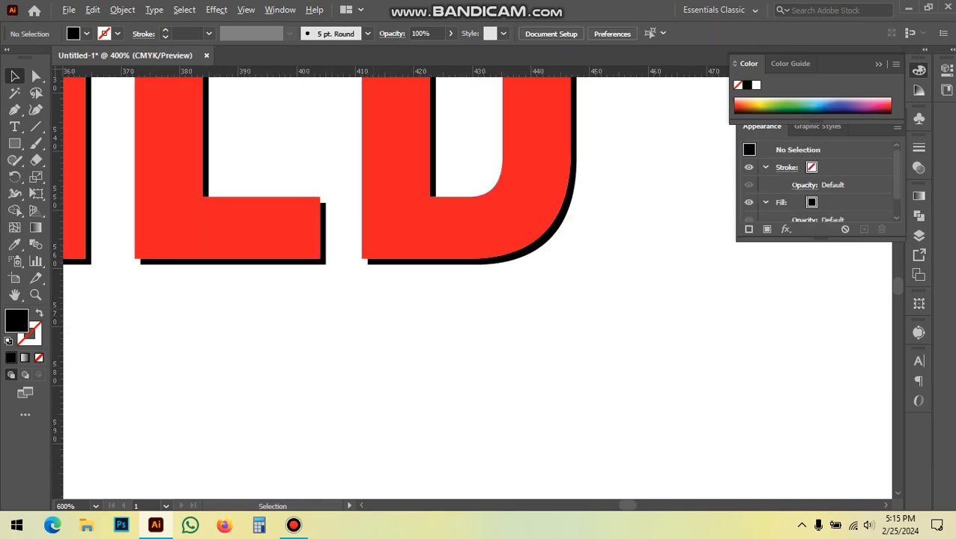
pyautogui.scroll(-1, 380, 308)
pyautogui.scroll(-1, 367, 311)
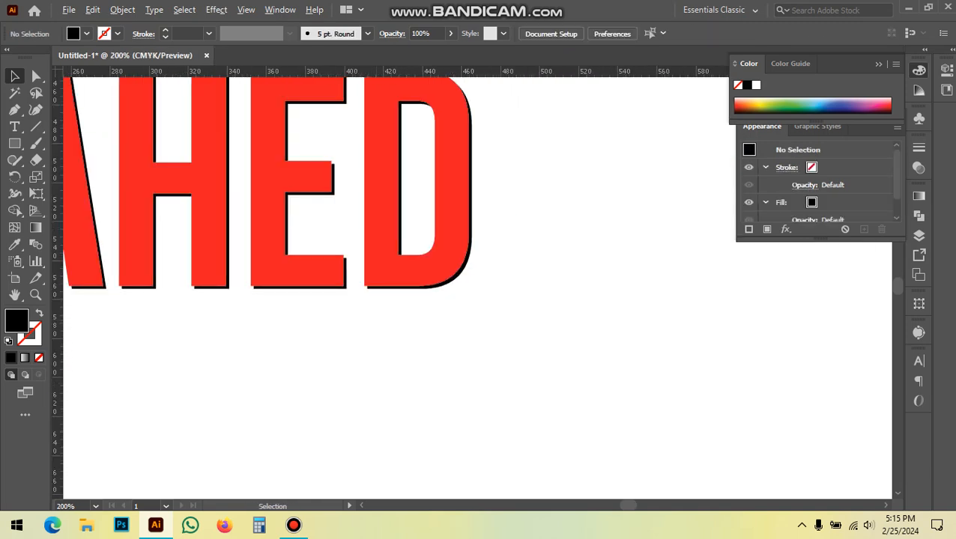
pyautogui.scroll(-1, 378, 311)
pyautogui.scroll(-2, 529, 350)
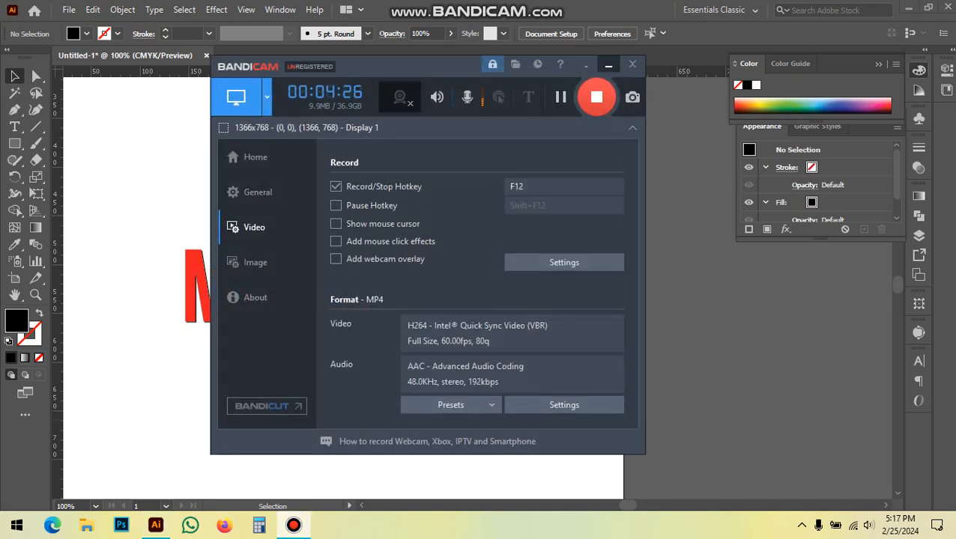
pyautogui.click(609, 65)
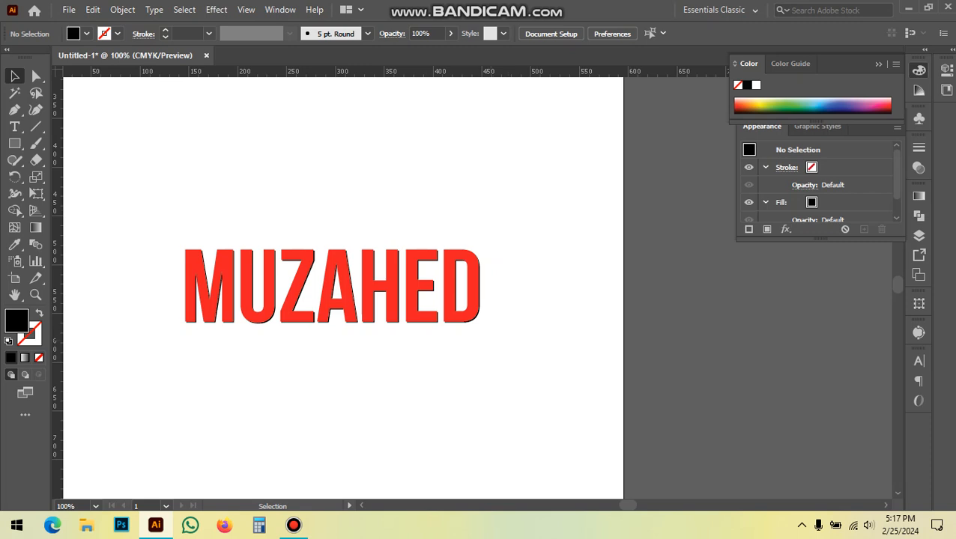
# - Move the black copy farther down behind the red lettering to thicken the shadow along its lower edges
pyautogui.scroll(4, 406, 326)
pyautogui.scroll(5, 550, 313)
pyautogui.moveTo(549, 312); pyautogui.dragTo(254, 358)
pyautogui.moveTo(397, 362); pyautogui.dragTo(409, 400)
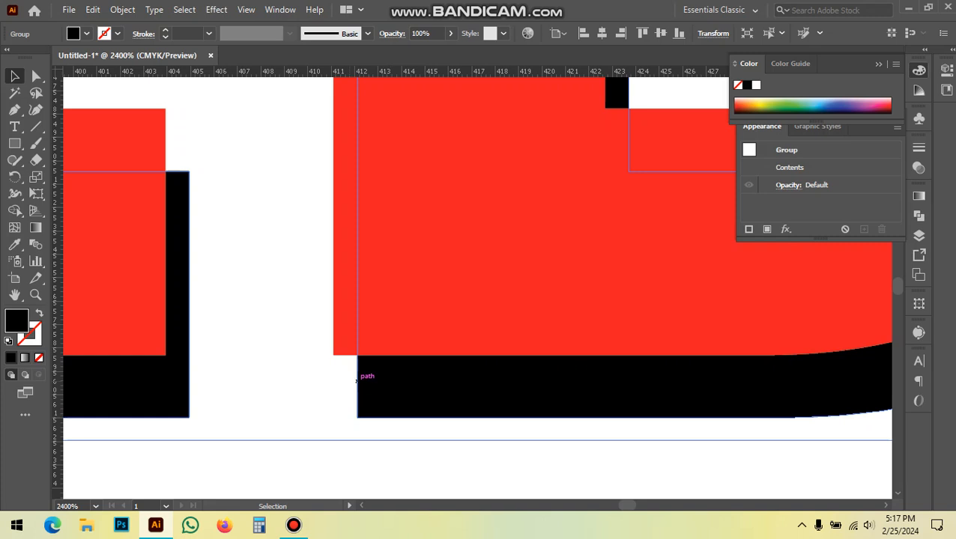
# - Move the black copy farther right so the side shadow matches the depth of the lower shadow, and deselect it
pyautogui.hotkey('ctrl', '-')
pyautogui.hotkey('ctrl', '-')
pyautogui.hotkey('ctrl', '-')
pyautogui.hotkey('ctrl', '+')
pyautogui.hotkey('ctrl', '+')
pyautogui.moveTo(560, 333); pyautogui.dragTo(585, 333)
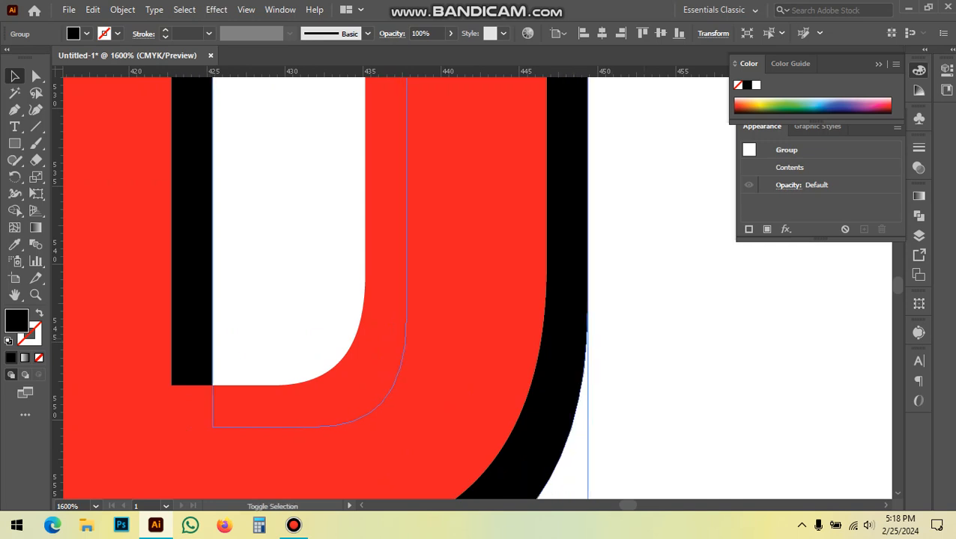
pyautogui.click(636, 333)
# - Centre the red lettering and its black copy on each other horizontally and vertically, then clear the selection
pyautogui.hotkey('ctrl', '-')
pyautogui.hotkey('ctrl', '-')
pyautogui.hotkey('ctrl', '-')
pyautogui.hotkey('ctrl', '-')
pyautogui.hotkey('ctrl', '-')
pyautogui.hotkey('ctrl', '-')
pyautogui.hotkey('ctrl', '-')
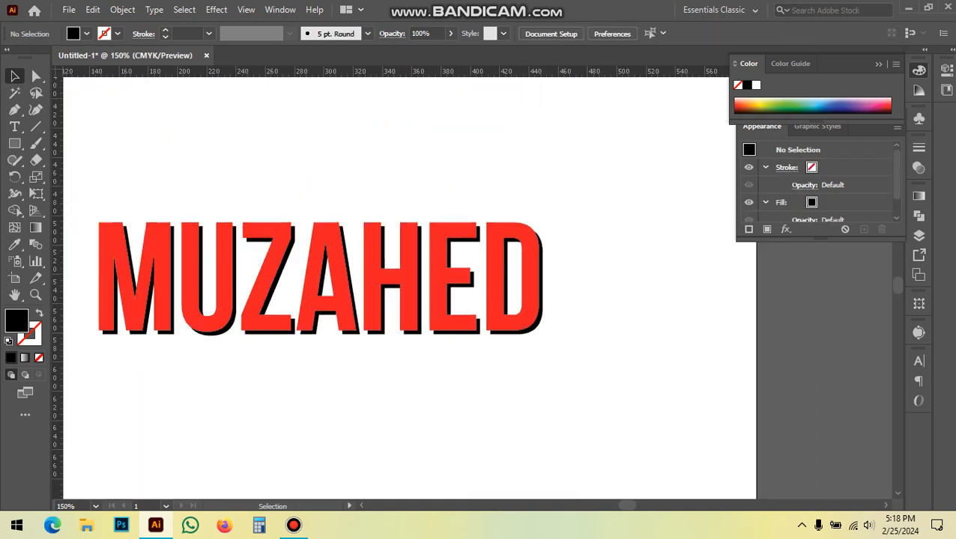
pyautogui.moveTo(419, 300); pyautogui.dragTo(445, 298)
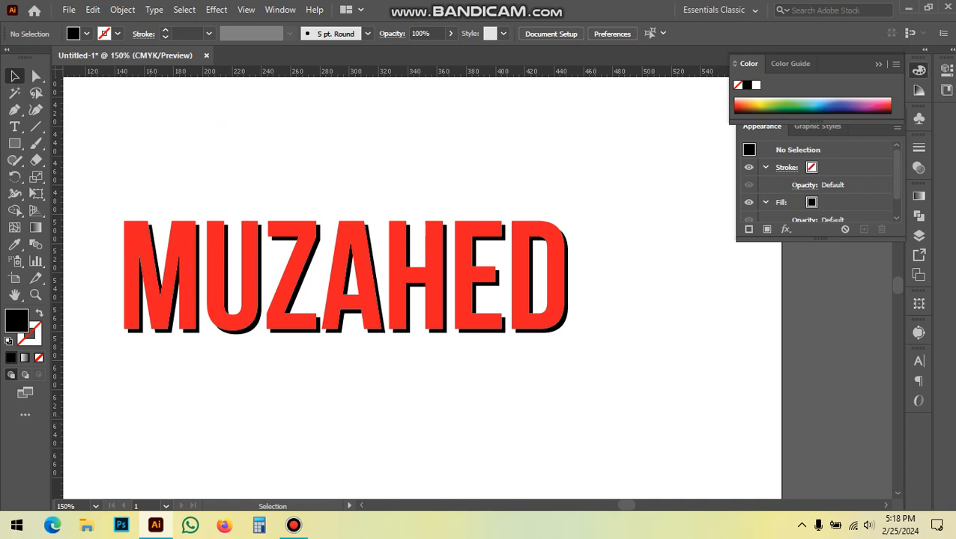
pyautogui.scroll(3, 528, 336)
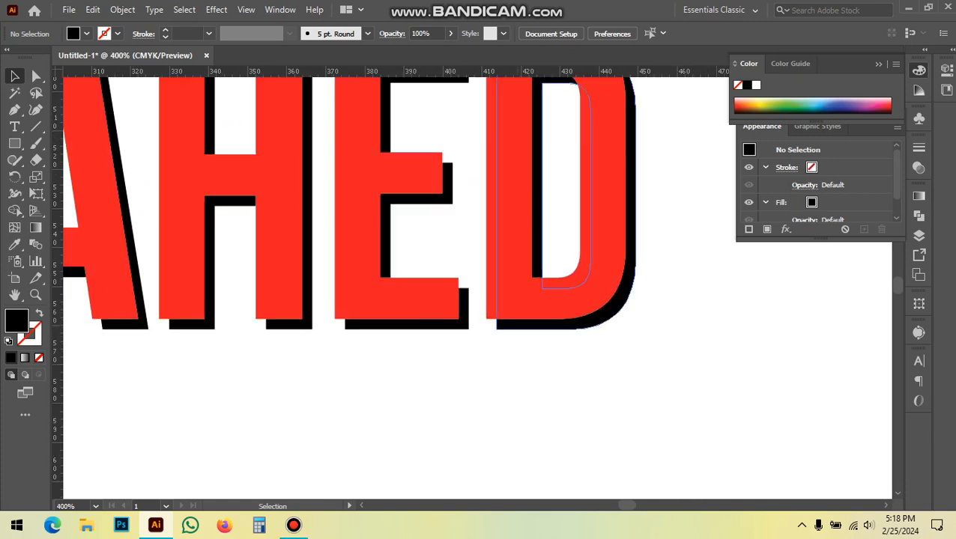
pyautogui.moveTo(540, 343); pyautogui.dragTo(514, 305)
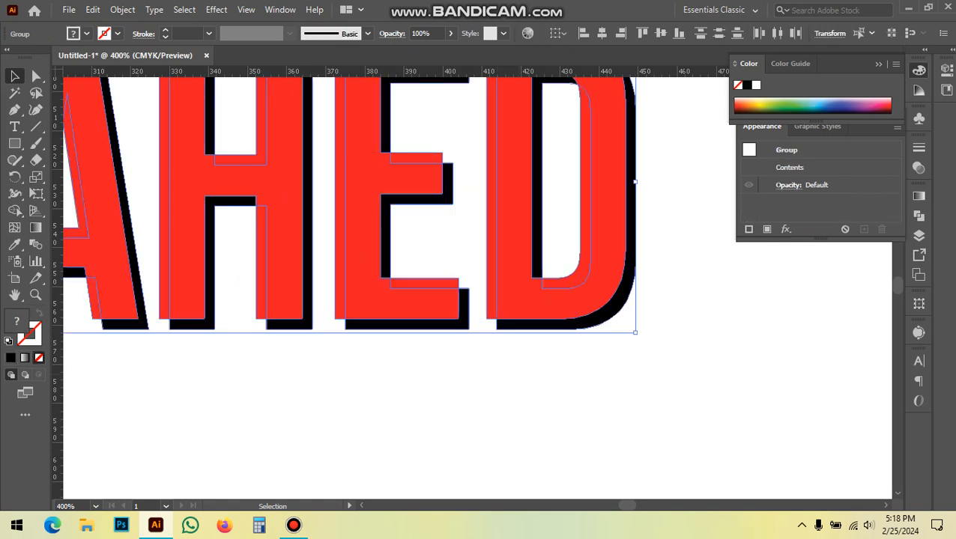
pyautogui.click(602, 33)
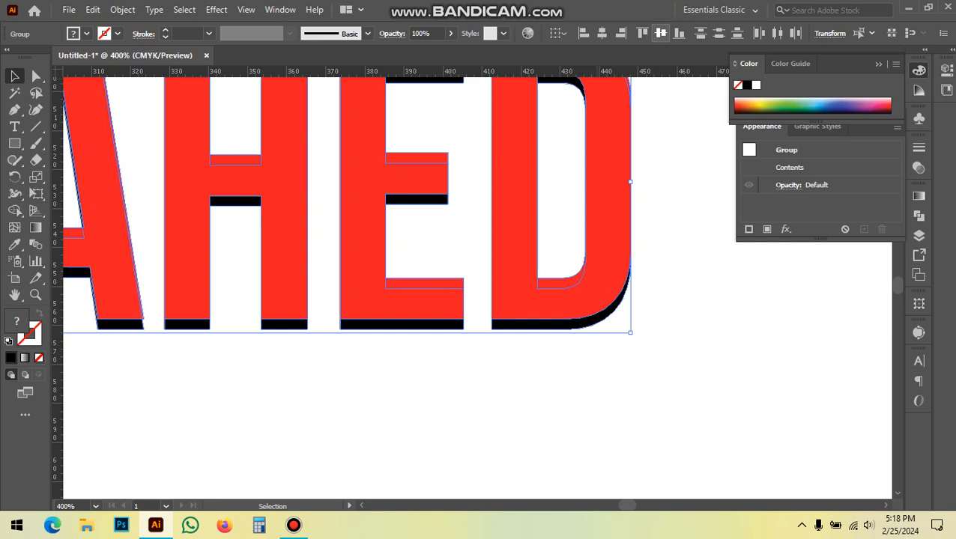
pyautogui.click(660, 33)
pyautogui.hotkey('ctrl', 'shift', 'a')
# - Select both stacked letterings, remove the front one from the selection to isolate the hidden black copy, then deselect everything
pyautogui.scroll(2, 341, 287)
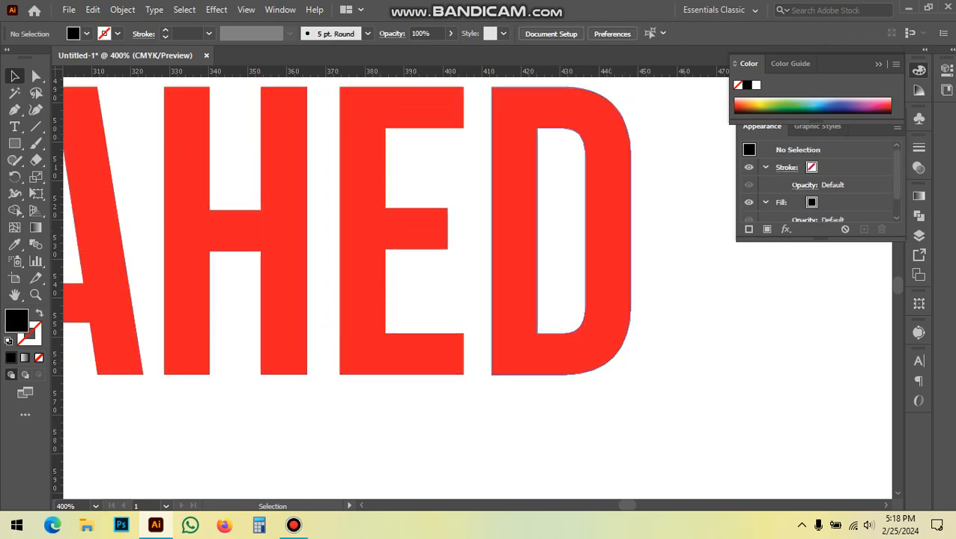
pyautogui.click(633, 137)
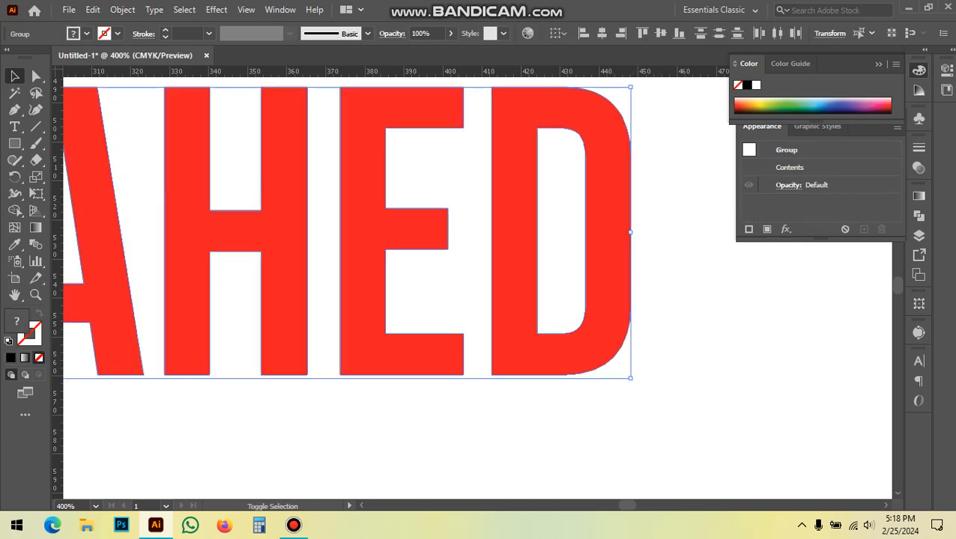
pyautogui.keyDown('shift'); pyautogui.click(616, 150); pyautogui.keyUp('shift')
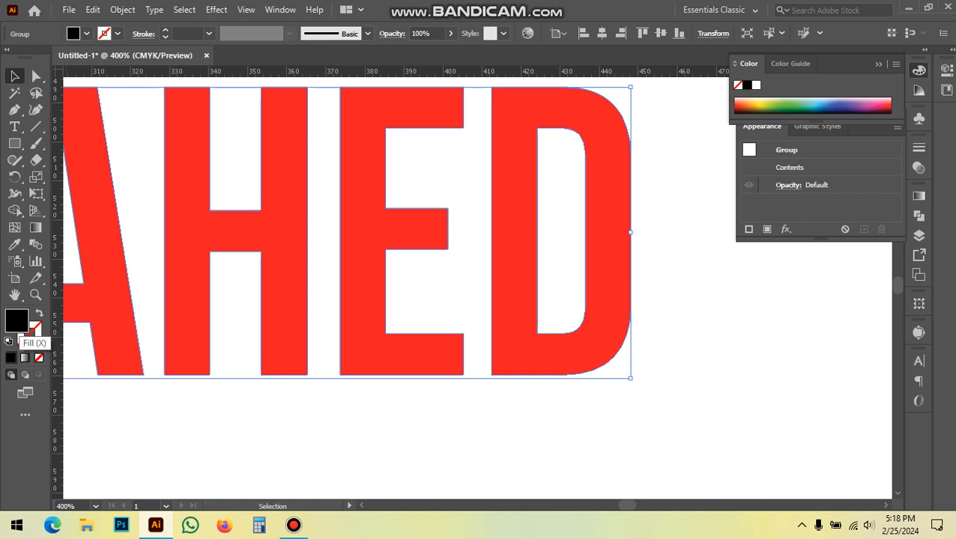
pyautogui.press('x')
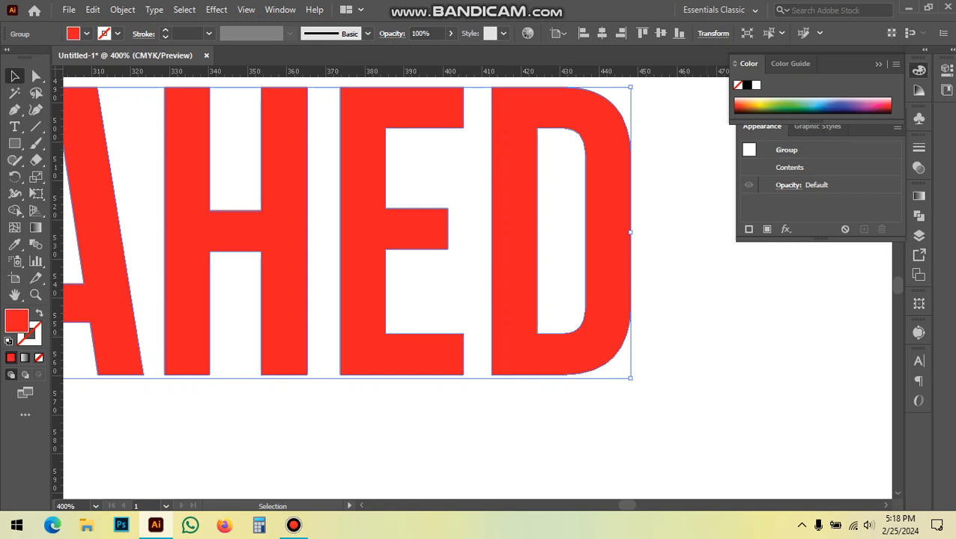
pyautogui.hotkey('ctrl', 'shift', 'a')
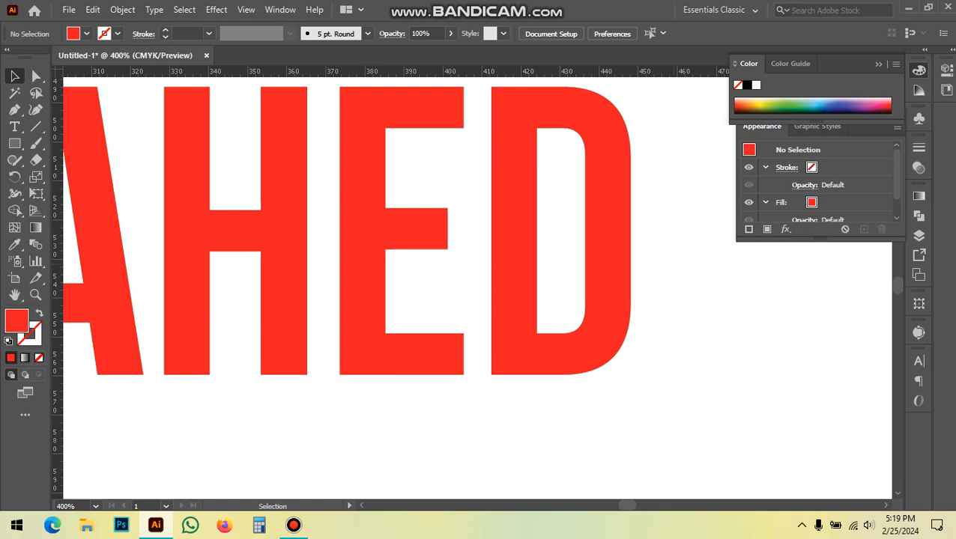
# - Draw a red rectangle below the lettering and place a copy of it to the right on the same level
pyautogui.scroll(-5, 417, 119)
pyautogui.moveTo(416, 119); pyautogui.dragTo(416, 101)
pyautogui.press('m')
pyautogui.moveTo(188, 192); pyautogui.dragTo(352, 232)
pyautogui.click(14, 76)
pyautogui.click(330, 255)
# - Switch to File Explorer, try selecting several recent files together as a block and individually, and close the window
pyautogui.press('super+e')
pyautogui.click(225, 105)
pyautogui.click(243, 233)
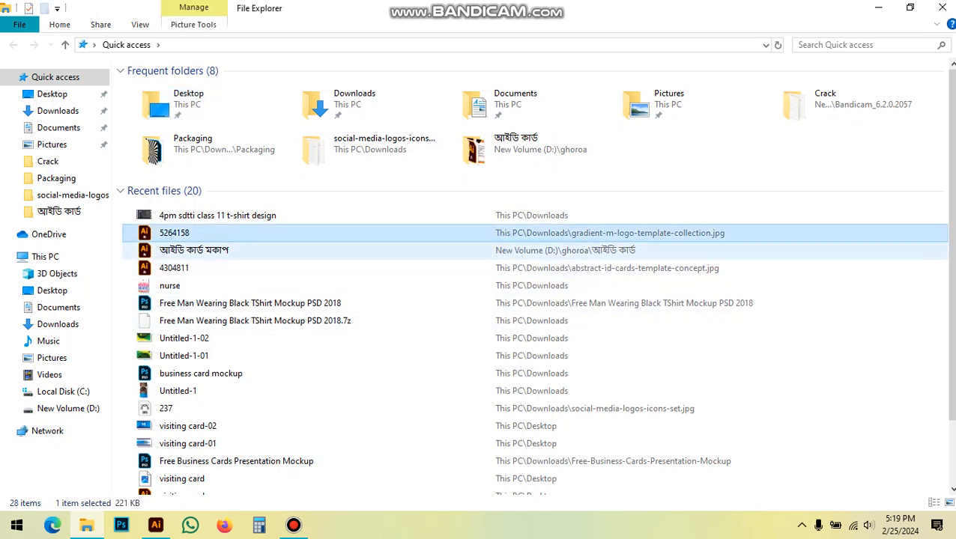
pyautogui.moveTo(118, 216); pyautogui.dragTo(155, 254)
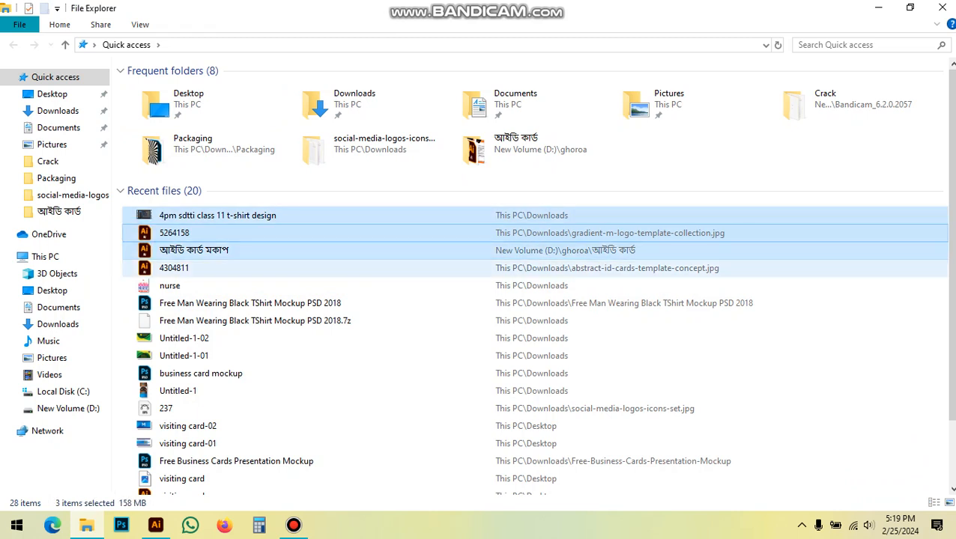
pyautogui.click(198, 251)
pyautogui.click(202, 216)
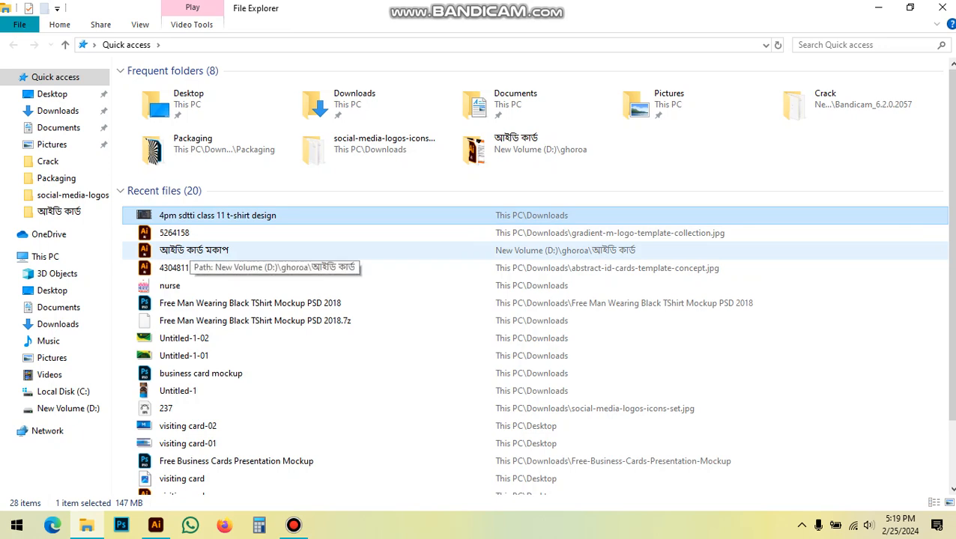
pyautogui.keyDown('ctrl'); pyautogui.click(192, 249); pyautogui.keyUp('ctrl')
pyautogui.click(943, 7)
# - Duplicate the second rectangle to the right on the same level to form a row of three
pyautogui.click(474, 176)
pyautogui.moveTo(344, 222); pyautogui.dragTo(452, 222)
pyautogui.click(428, 279)
# - Select only the two outer rectangles, move them below the middle one, then undo the move and deselect
pyautogui.click(230, 222)
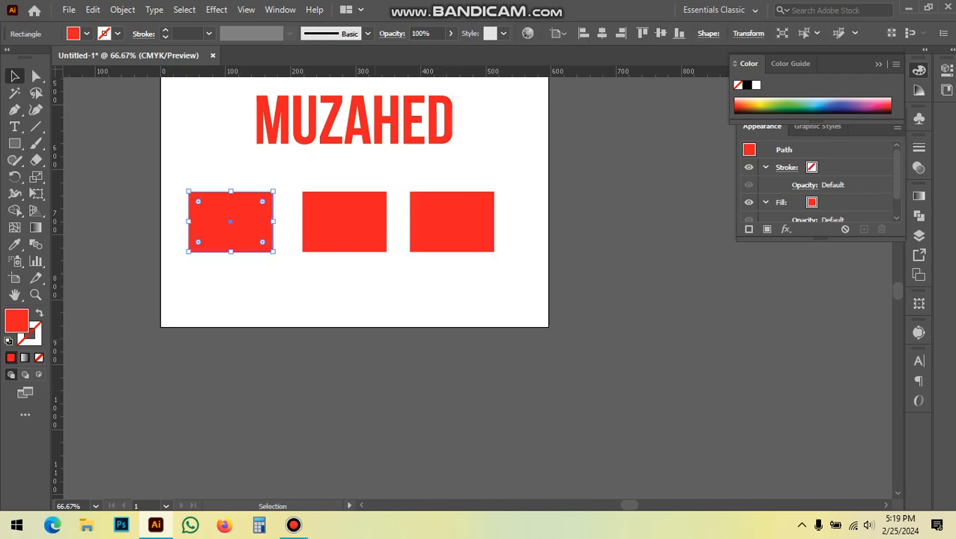
pyautogui.keyDown('ctrl'); pyautogui.click(451, 221); pyautogui.keyUp('ctrl')
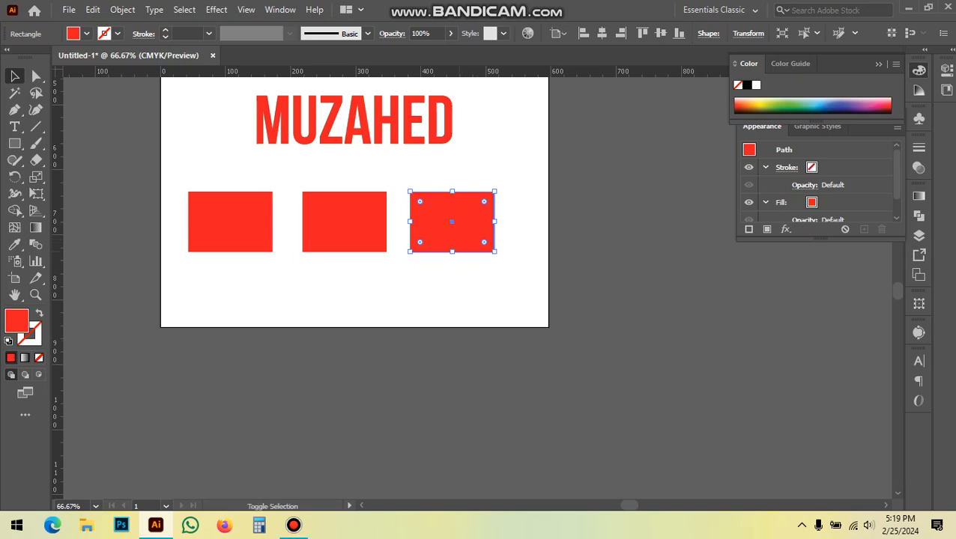
pyautogui.keyDown('shift'); pyautogui.click(230, 222); pyautogui.keyUp('shift')
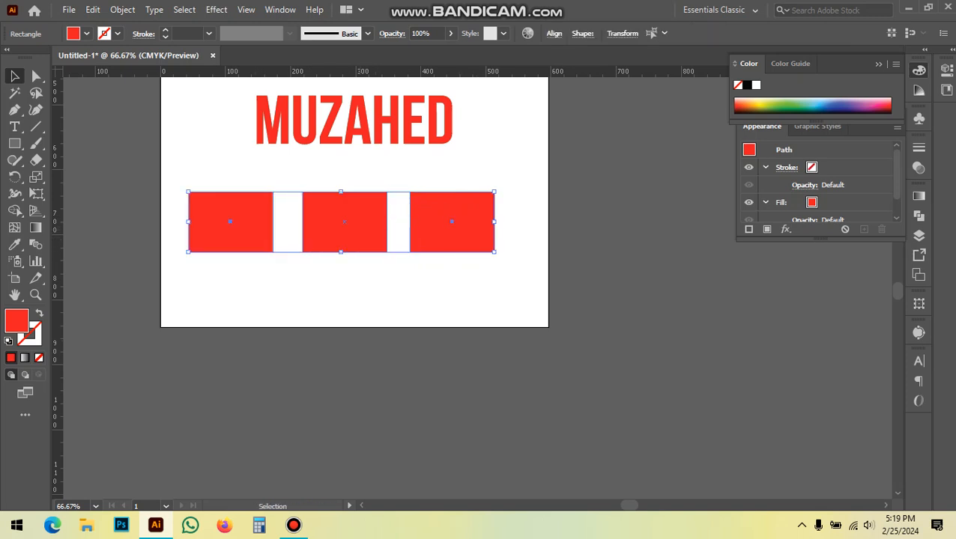
pyautogui.moveTo(491, 222); pyautogui.dragTo(491, 259)
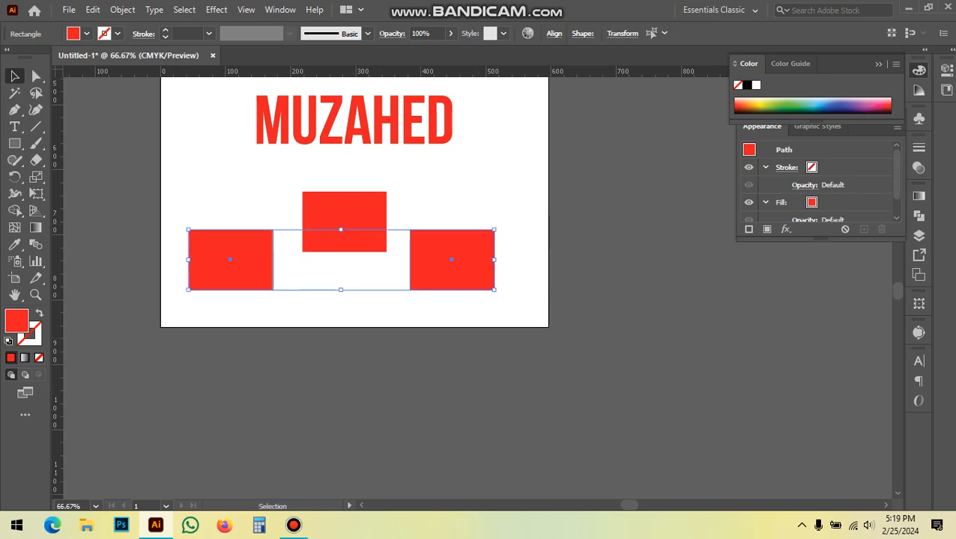
pyautogui.hotkey('ctrl', 'z')
pyautogui.click(434, 289)
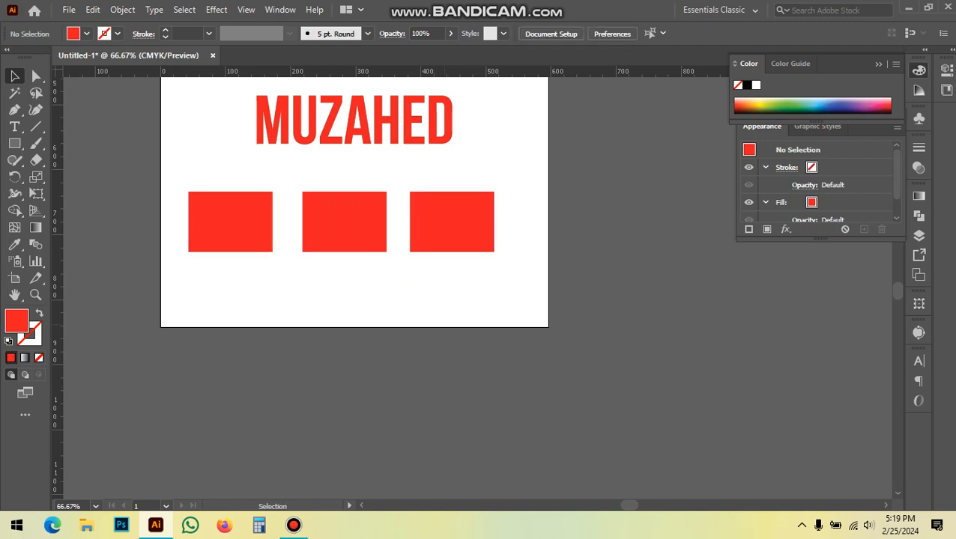
# - Move the red lettering down to uncover the black copy behind it, then undo the move
pyautogui.scroll(4, 434, 289)
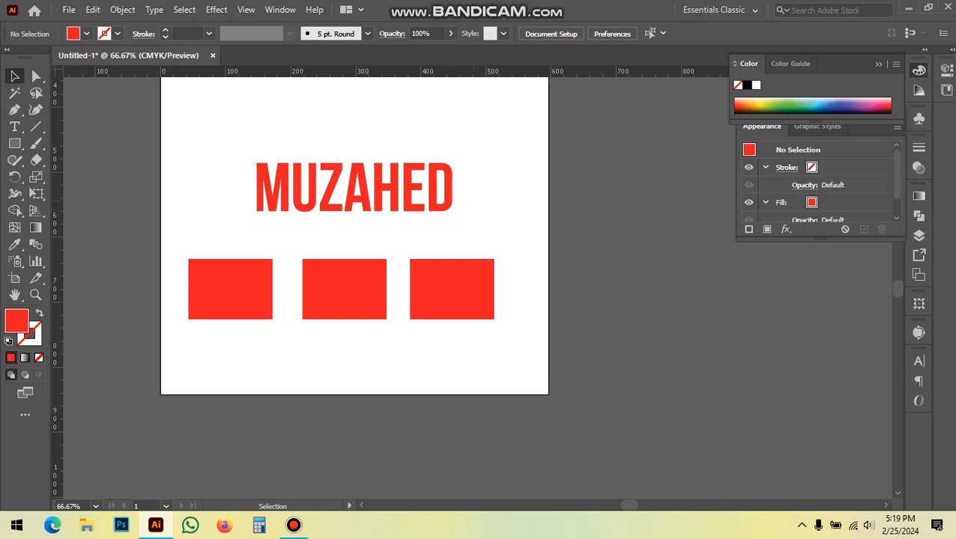
pyautogui.scroll(7, 436, 162)
pyautogui.moveTo(420, 149); pyautogui.dragTo(451, 261)
pyautogui.click(496, 288)
pyautogui.moveTo(473, 219); pyautogui.dragTo(473, 254)
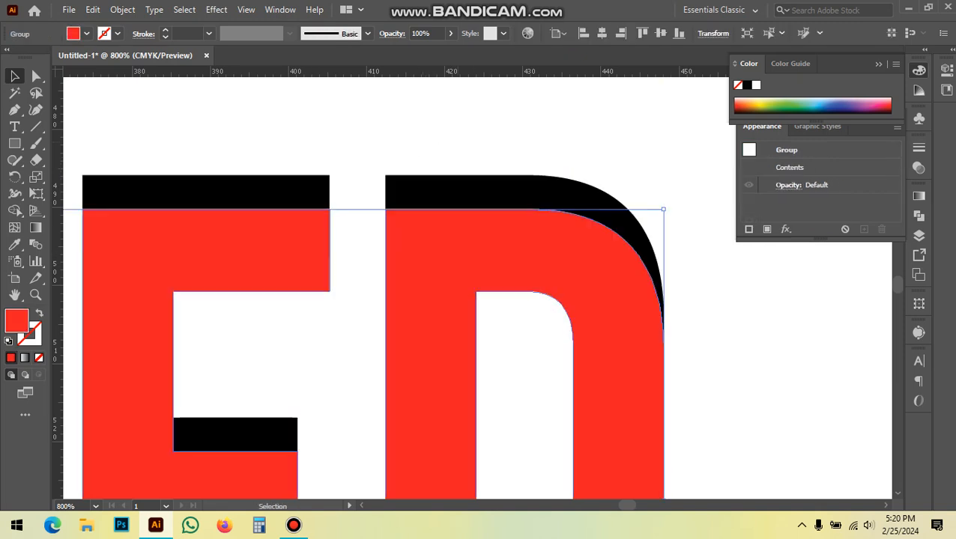
pyautogui.hotkey('ctrl', 'z')
pyautogui.click(496, 288)
# - Shift the red lettering slightly below the black copy once more, then undo the shift
pyautogui.scroll(-3, 490, 207)
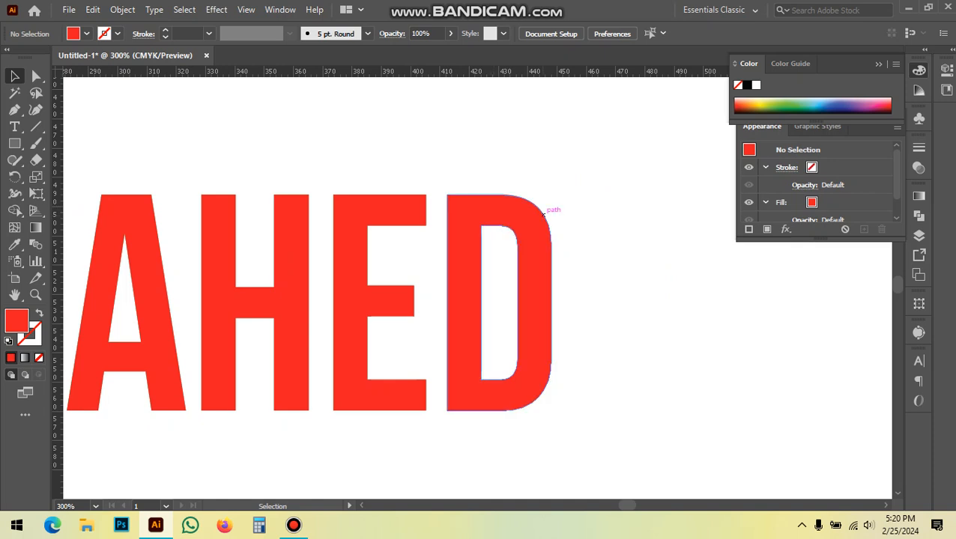
pyautogui.scroll(2, 484, 192)
pyautogui.moveTo(486, 201); pyautogui.dragTo(486, 212)
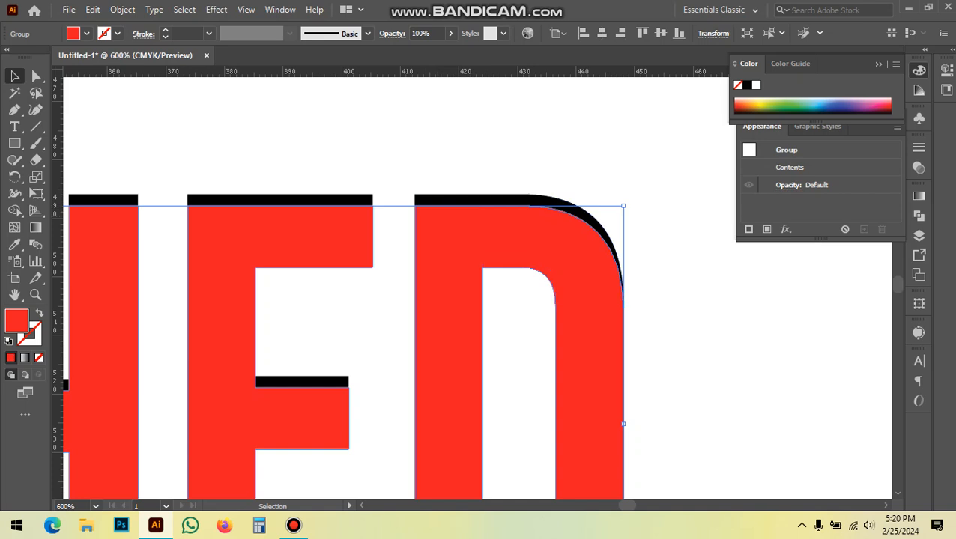
pyautogui.press('a')
pyautogui.hotkey('ctrl', 'z')
# - Separate the two letterings by moving the red one down and the black one up, then undo both moves
pyautogui.click(441, 134)
pyautogui.moveTo(441, 134); pyautogui.dragTo(480, 232)
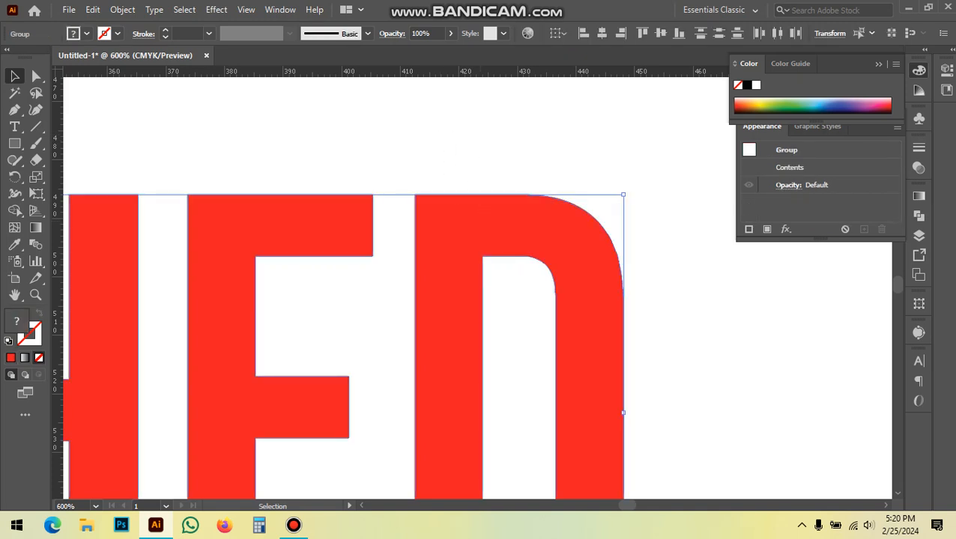
pyautogui.scroll(-2, 576, 147)
pyautogui.scroll(-2, 588, 210)
pyautogui.click(605, 264)
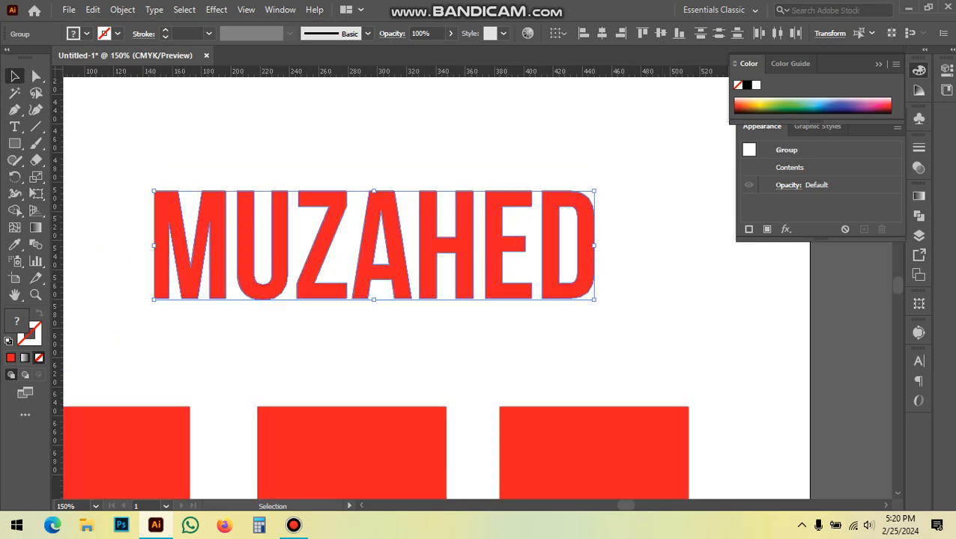
pyautogui.moveTo(592, 279); pyautogui.dragTo(600, 326)
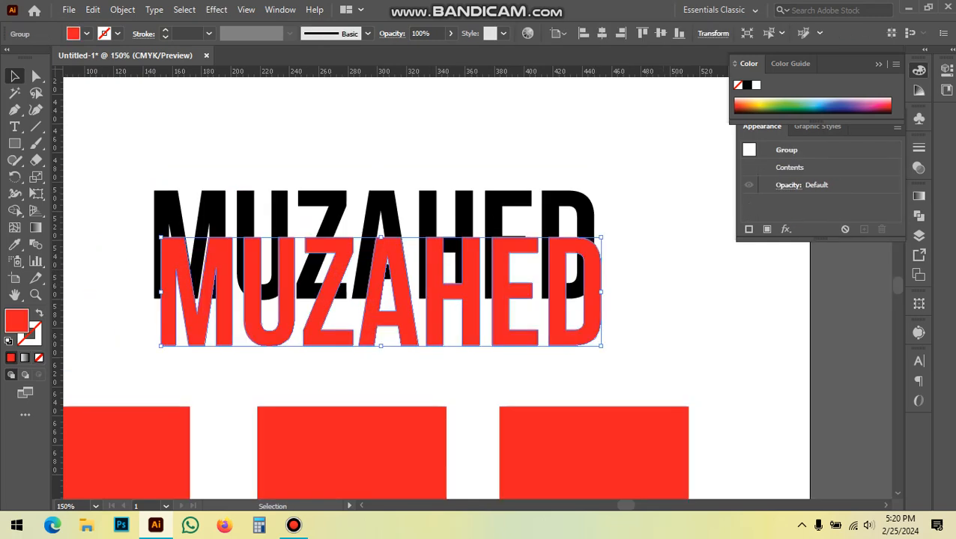
pyautogui.click(585, 215)
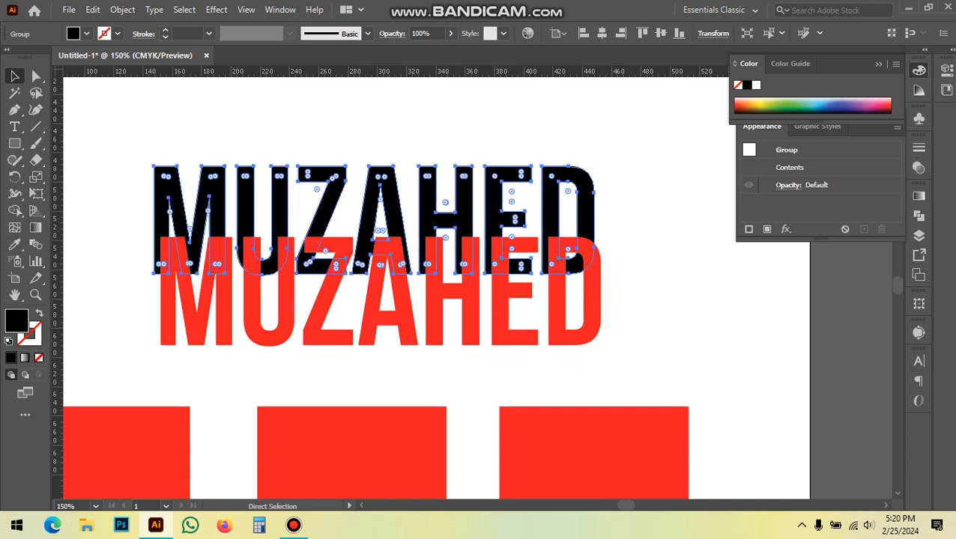
pyautogui.hotkey('ctrl', 'z')
# - Apply a Gaussian Blur with a 10-pixel radius to only the black copy behind the red lettering, then deselect it
pyautogui.moveTo(625, 180); pyautogui.dragTo(571, 232)
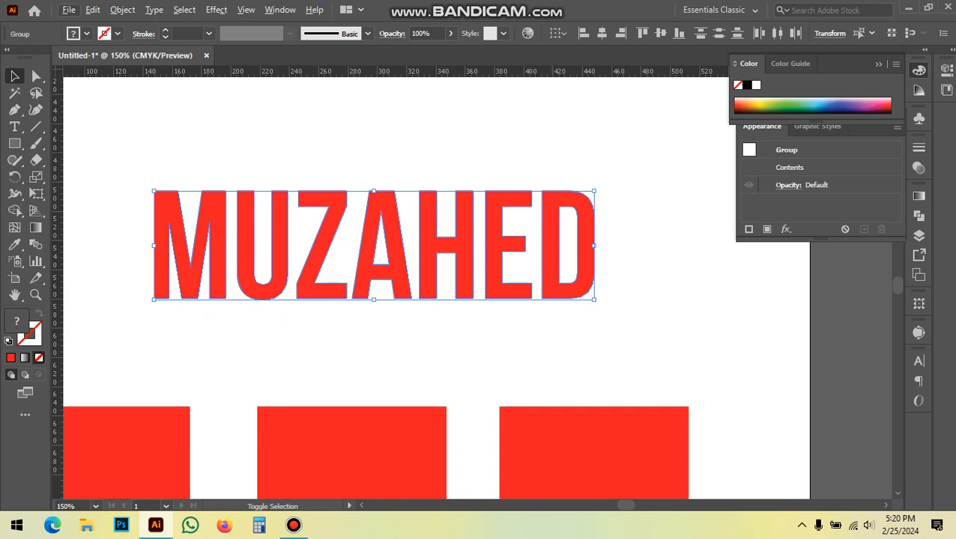
pyautogui.keyDown('shift'); pyautogui.click(553, 240); pyautogui.keyUp('shift')
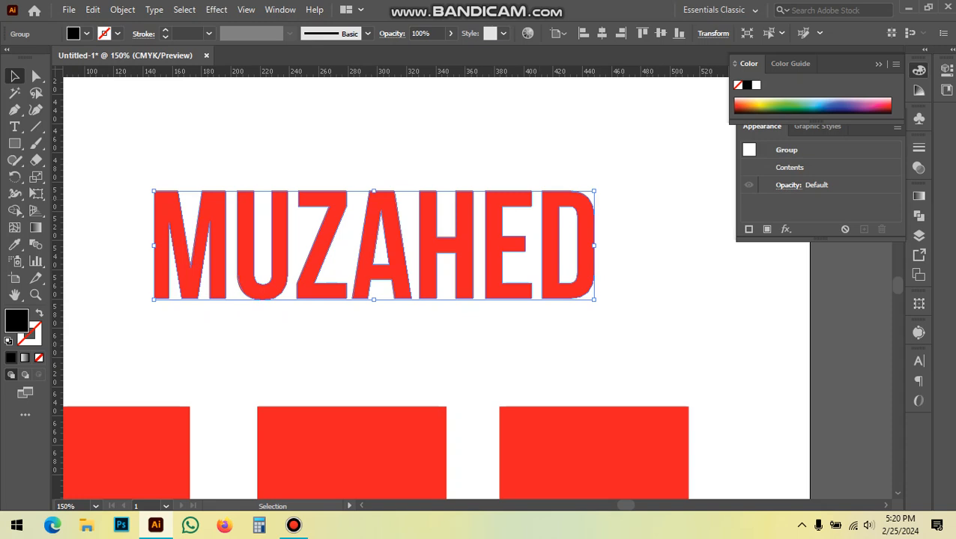
pyautogui.click(215, 9)
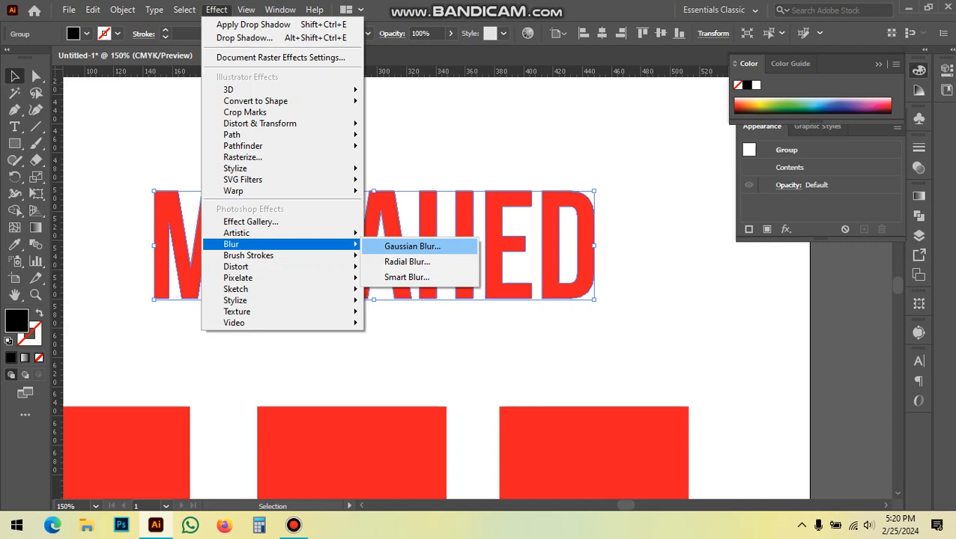
pyautogui.click(412, 247)
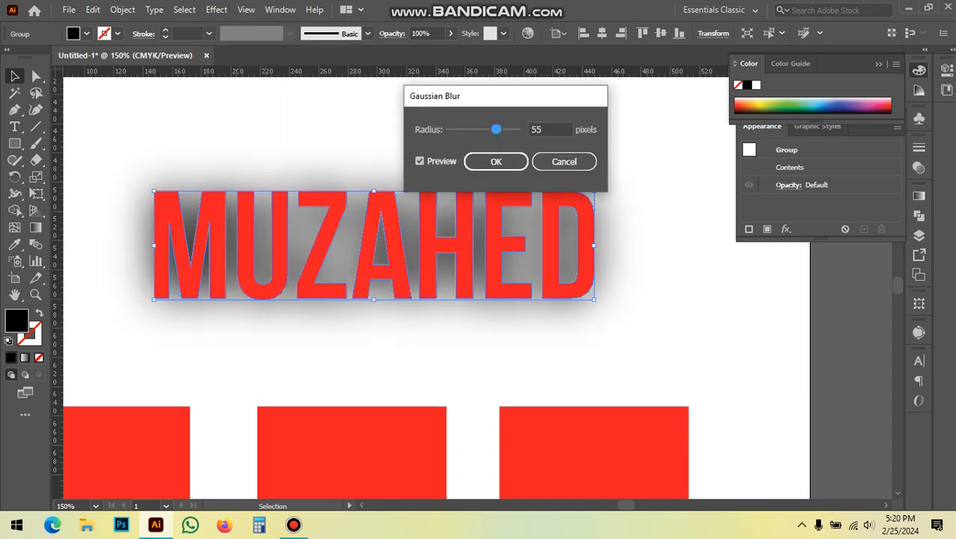
pyautogui.moveTo(496, 129)
pyautogui.mouseDown()
pyautogui.moveTo(457, 129)
pyautogui.moveTo(481, 129)
pyautogui.mouseUp()
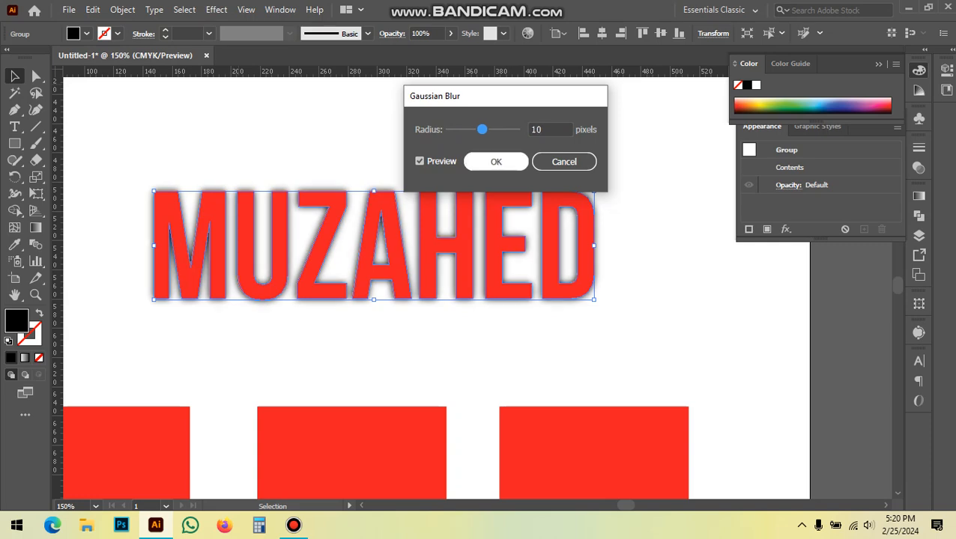
pyautogui.click(496, 162)
pyautogui.click(627, 186)
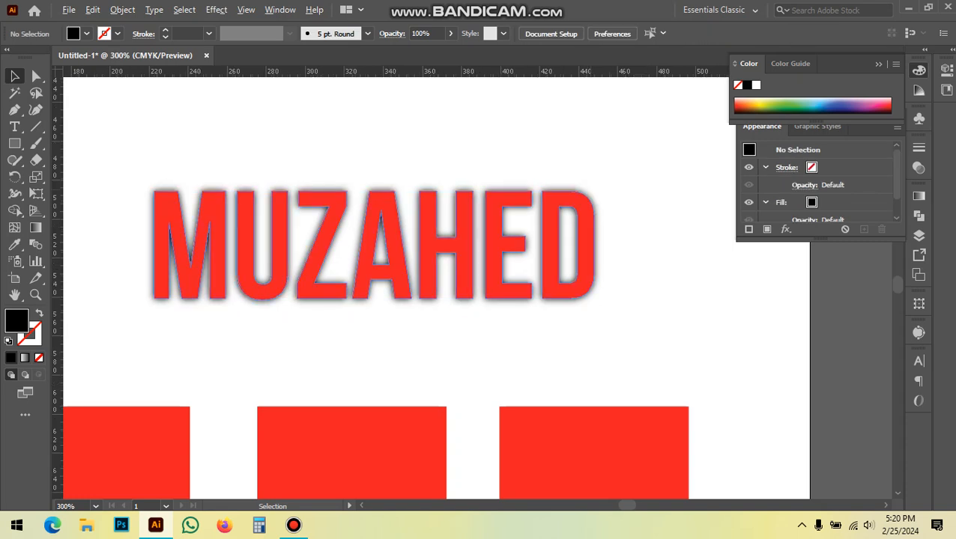
pyautogui.scroll(2, 591, 188)
pyautogui.scroll(2, 598, 226)
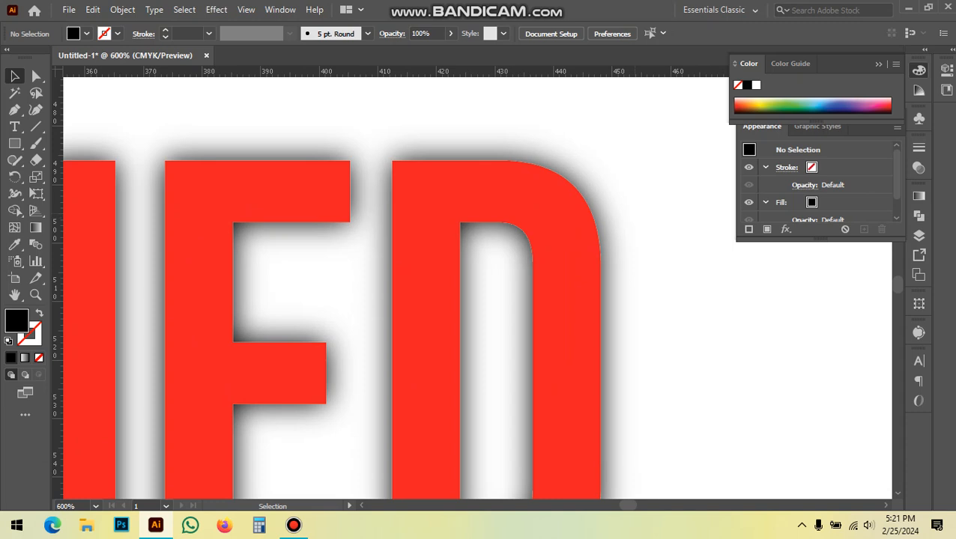
# - Select the blurred black copy behind the red lettering and undo its Gaussian Blur
pyautogui.scroll(-2, 547, 224)
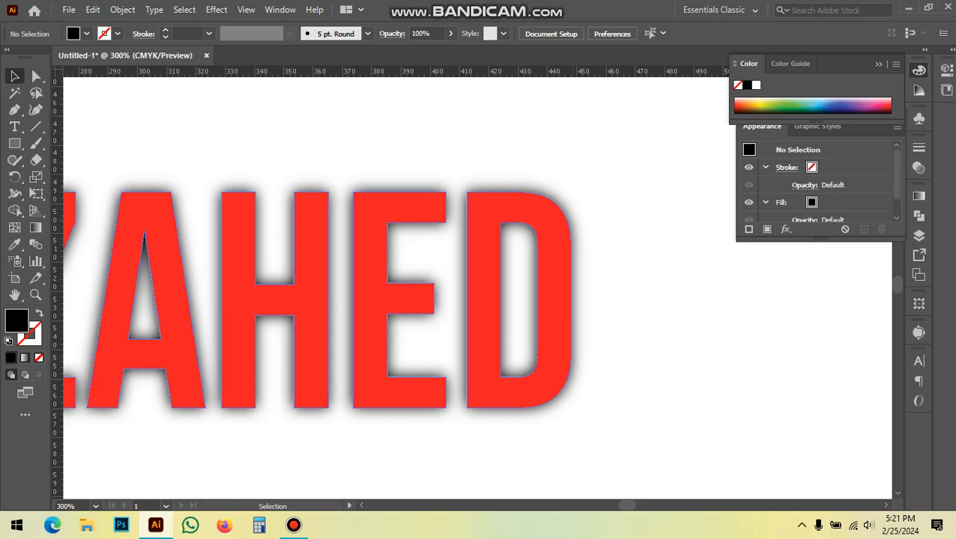
pyautogui.click(370, 300)
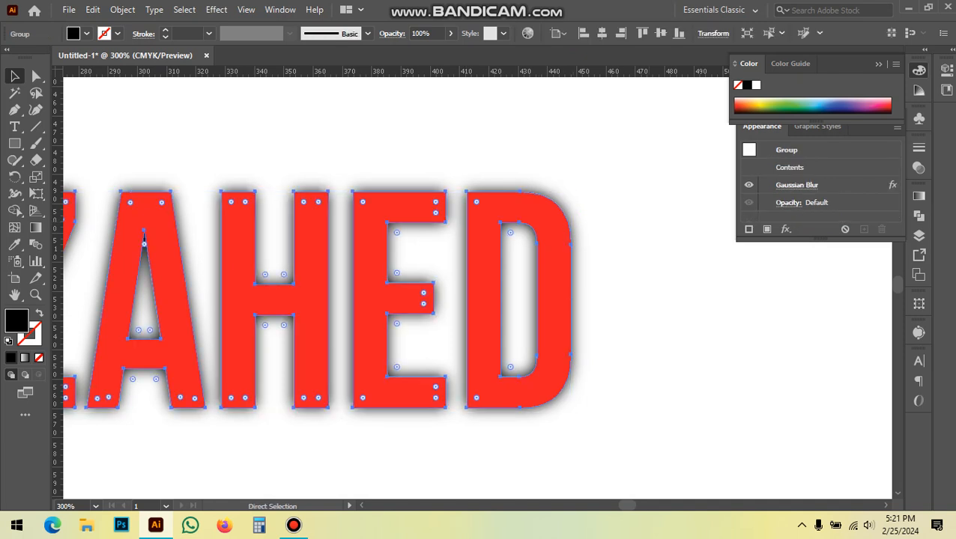
pyautogui.hotkey('ctrl', 'x')
pyautogui.hotkey('ctrl', 'b')
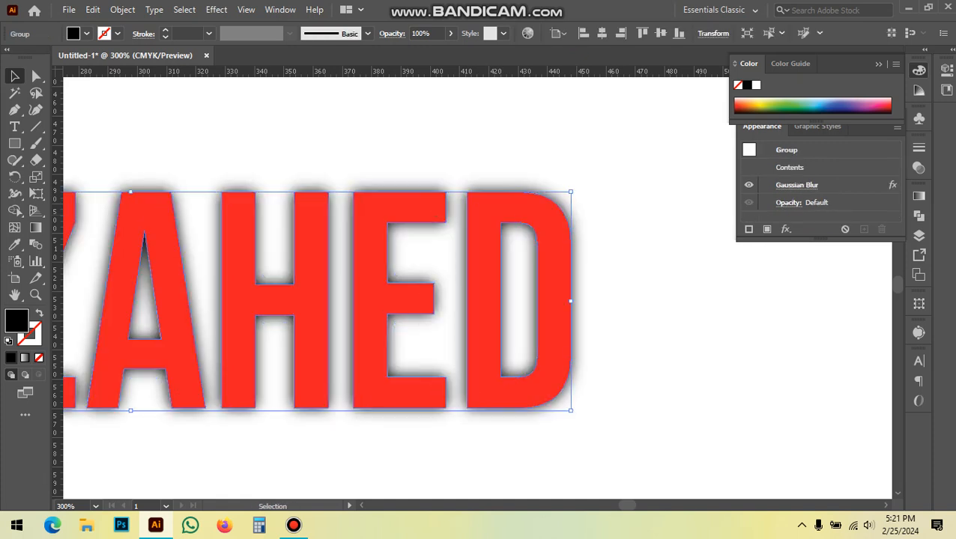
pyautogui.hotkey('ctrl', 'z')
# - Start an Offset Path with preview on only the black copy behind the red lettering, using Round joins
pyautogui.click(566, 142)
pyautogui.moveTo(566, 142); pyautogui.dragTo(526, 228)
pyautogui.hotkey('ctrl', '-')
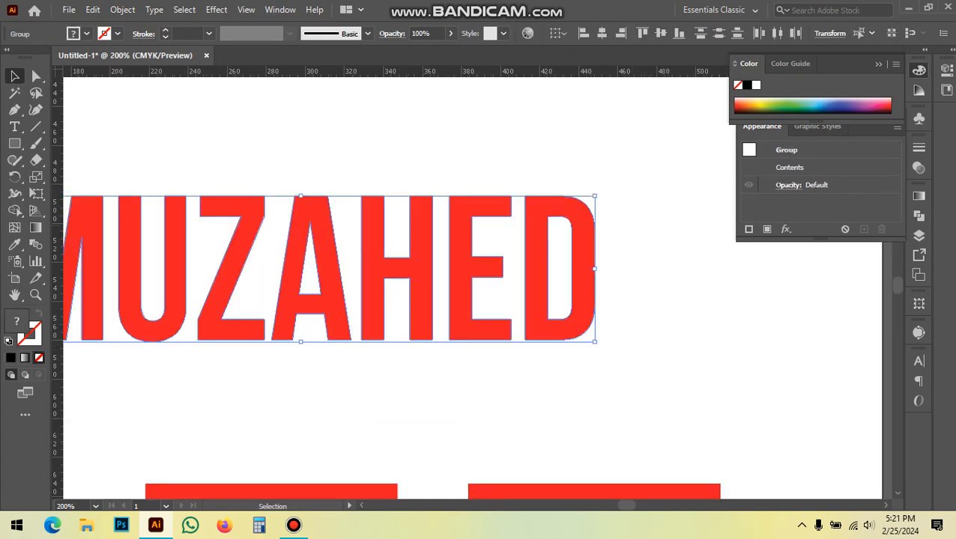
pyautogui.hotkey('ctrl', '-')
pyautogui.scroll(1, 597, 226)
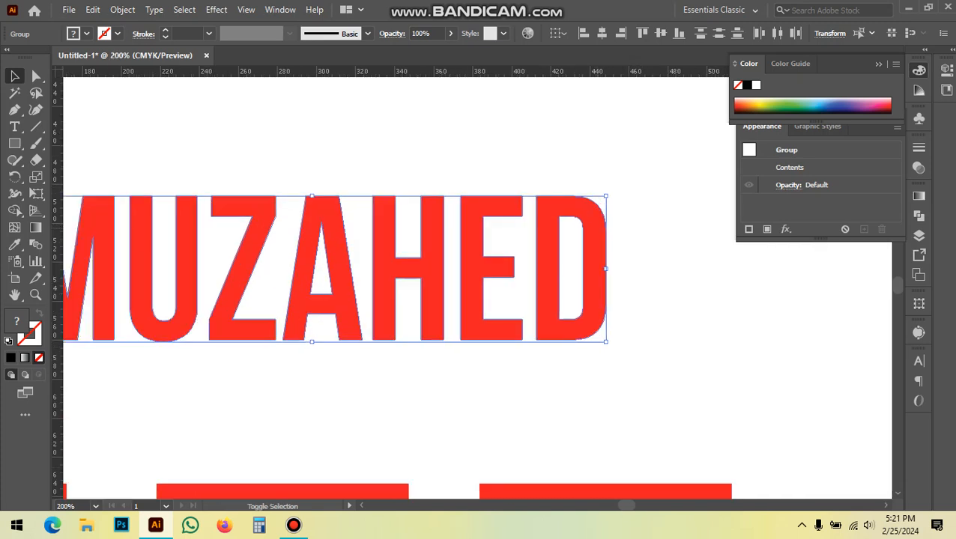
pyautogui.scroll(-1, 397, 204)
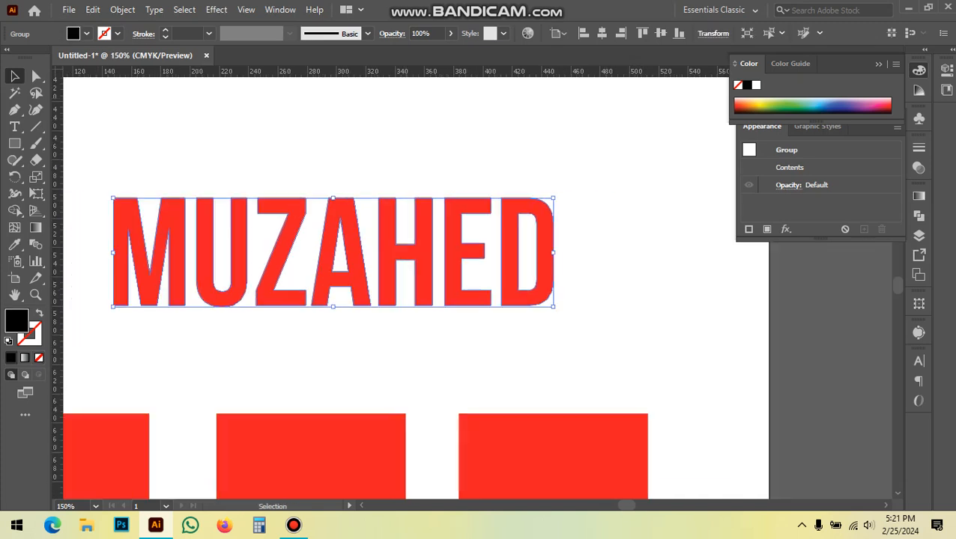
pyautogui.click(122, 9)
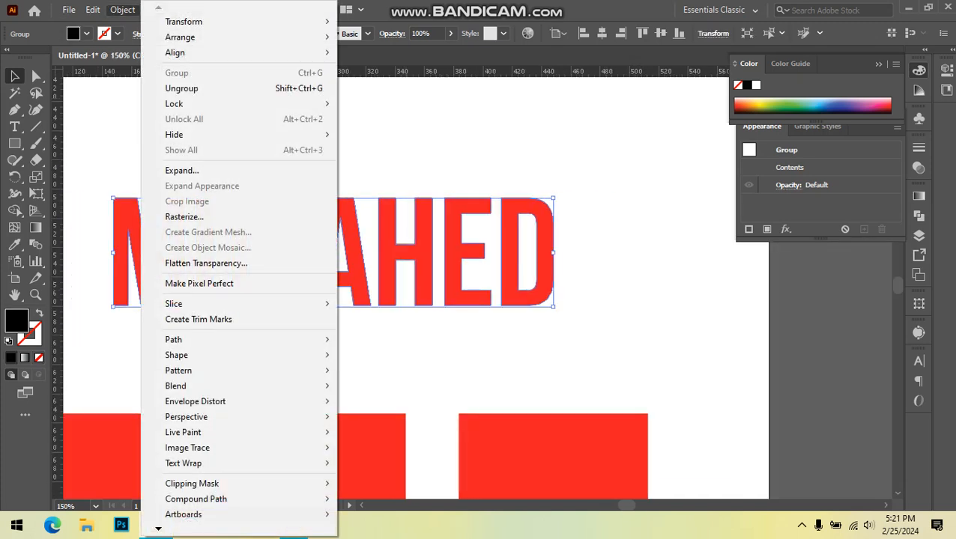
pyautogui.moveTo(173, 339)
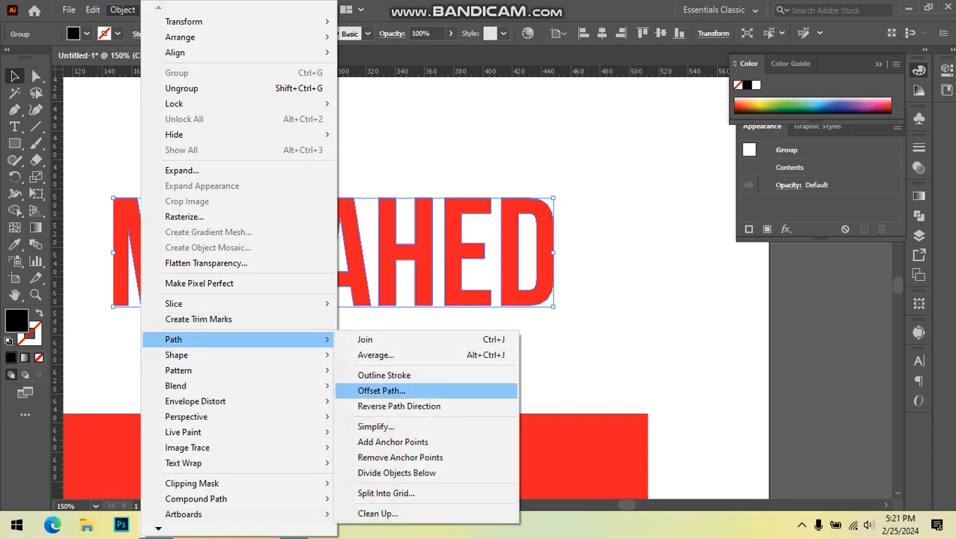
pyautogui.click(382, 390)
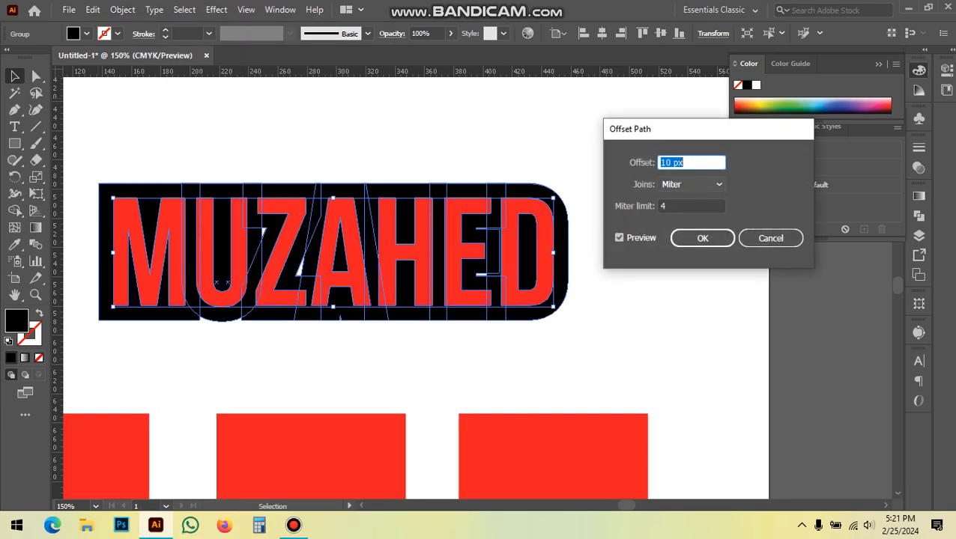
pyautogui.click(692, 184)
pyautogui.click(685, 214)
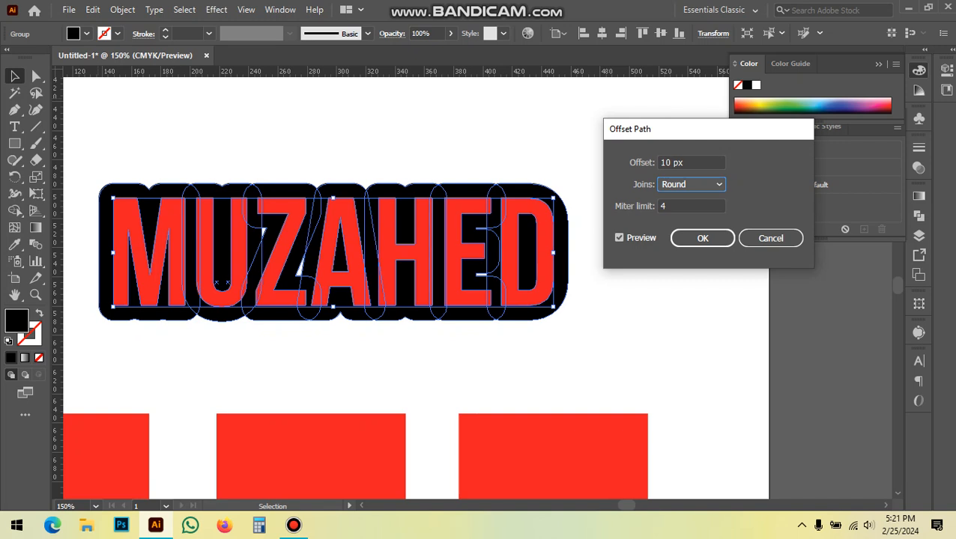
# - Set the black copy's path offset to 2 px, apply it and clear the selection
pyautogui.click(680, 163)
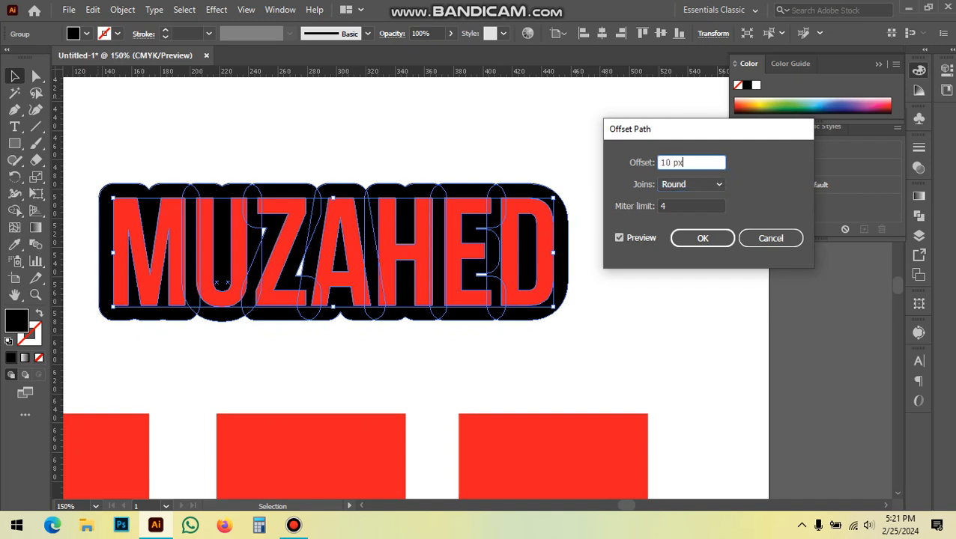
pyautogui.press('Down')
pyautogui.press('Down')
pyautogui.press('Down')
pyautogui.press('Down')
pyautogui.press('Down')
pyautogui.press('Down')
pyautogui.press('Down')
pyautogui.press('Down')
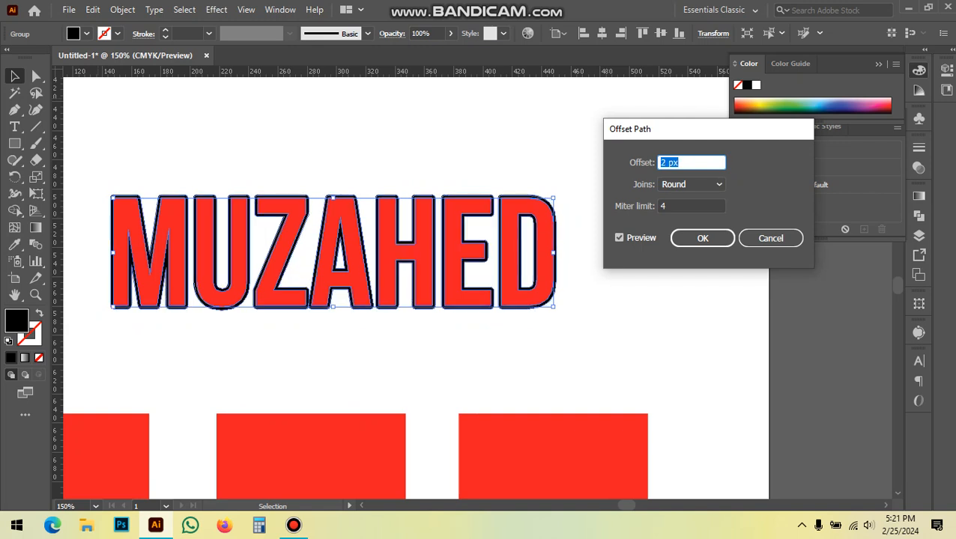
pyautogui.press('Return')
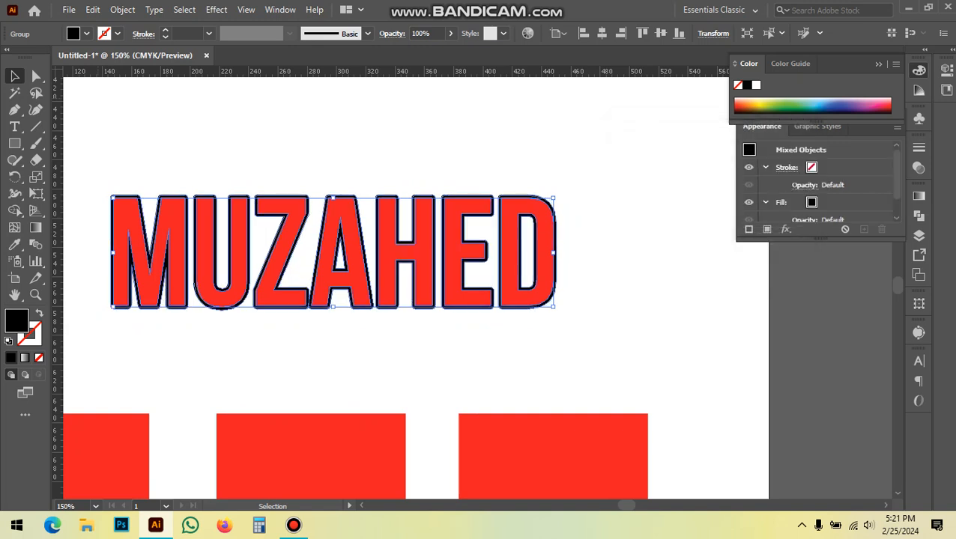
pyautogui.hotkey('ctrl', 'shift', 'a')
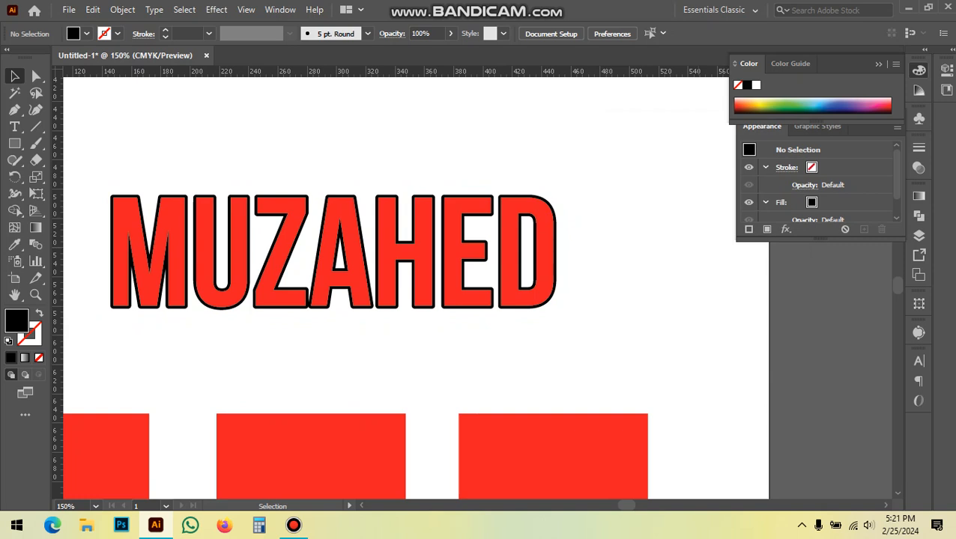
# - Duplicate the red lettering above the original and give the duplicate a 3 pt black stroke for comparison
pyautogui.scroll(1, 559, 280)
pyautogui.moveTo(333, 267); pyautogui.dragTo(342, 149)
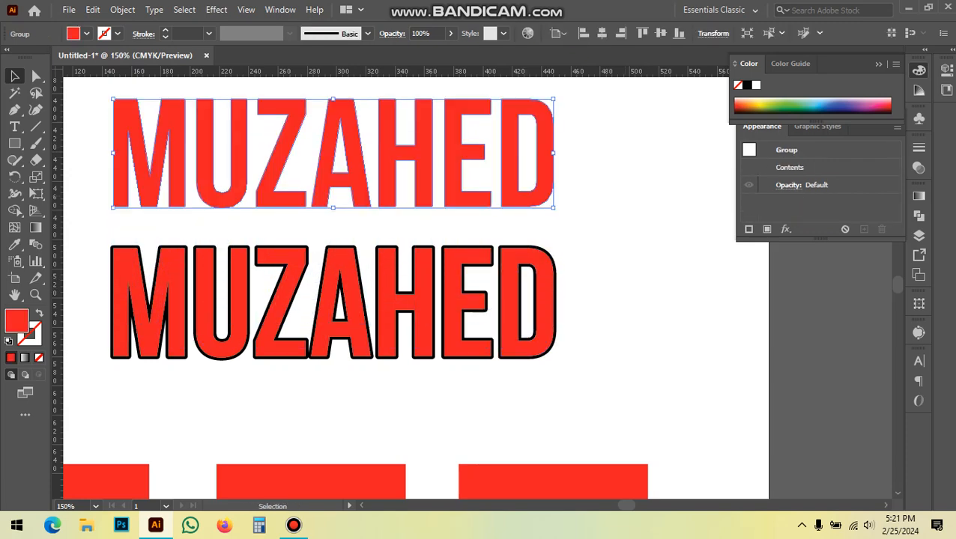
pyautogui.scroll(1, 342, 149)
pyautogui.click(118, 33)
pyautogui.click(38, 58)
pyautogui.click(165, 30)
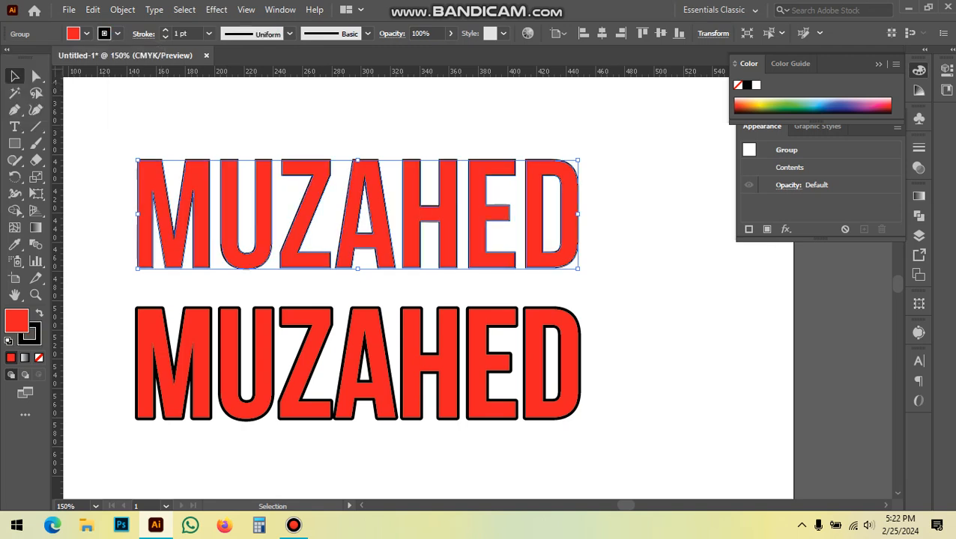
pyautogui.click(166, 30)
pyautogui.click(165, 30)
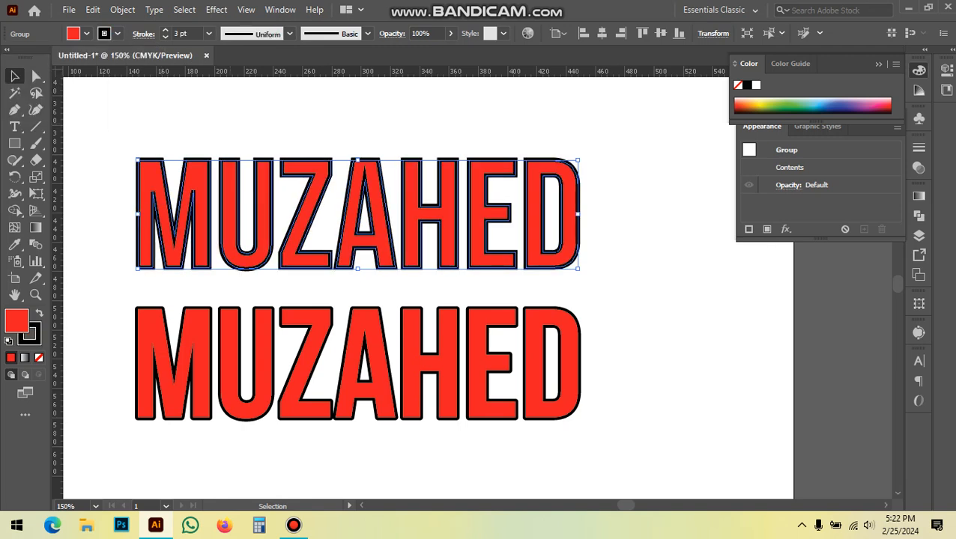
pyautogui.hotkey('ctrl', 'shift', 'a')
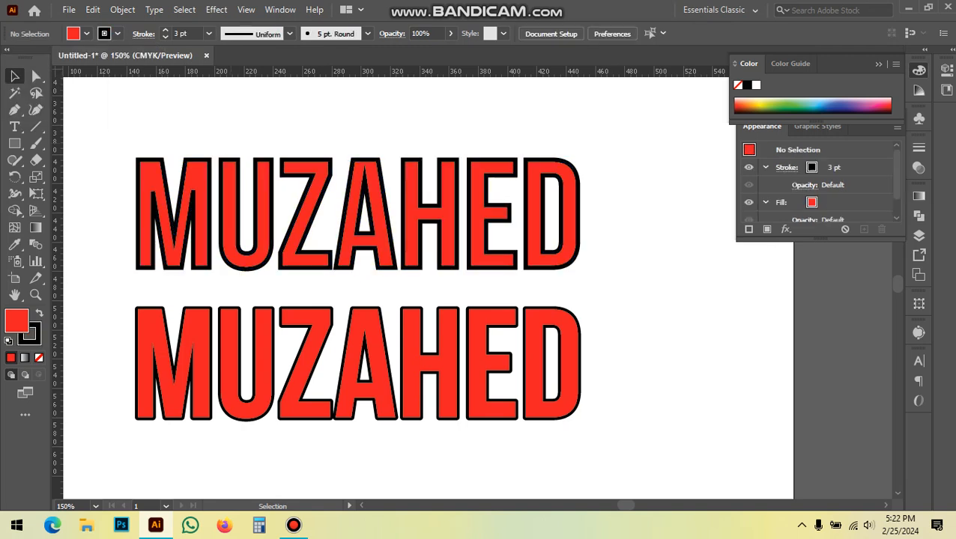
# - Examine the stroke corners on the duplicated lettering against the rounded offset version, then delete the stroked duplicate
pyautogui.press('space')
pyautogui.moveTo(167, 122); pyautogui.dragTo(270, 223)
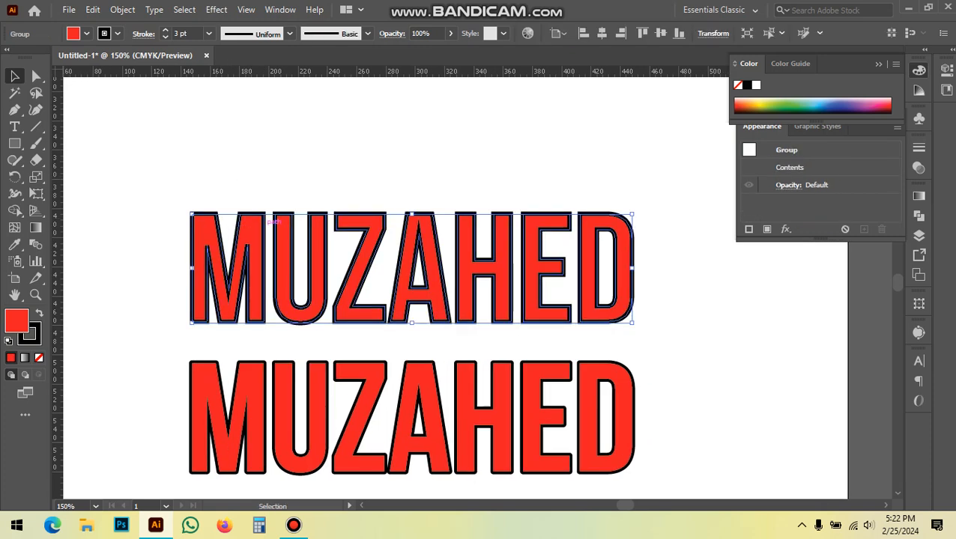
pyautogui.scroll(3, 221, 297)
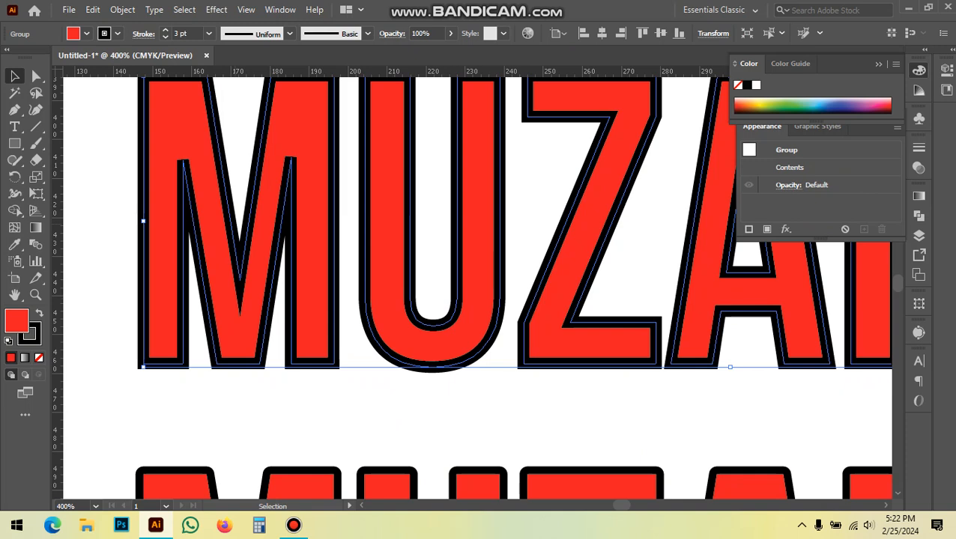
pyautogui.scroll(-3, 140, 209)
pyautogui.moveTo(204, 123); pyautogui.dragTo(262, 186)
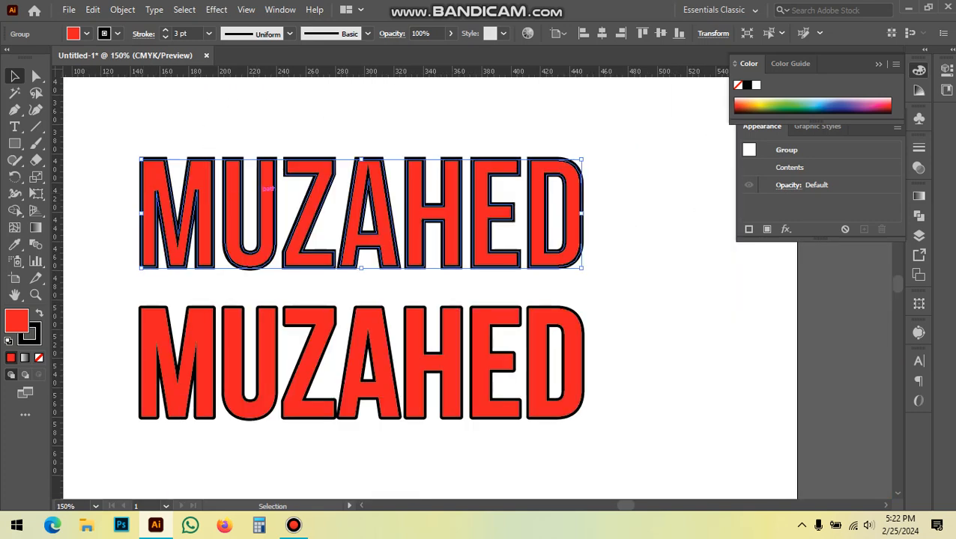
pyautogui.press('Delete')
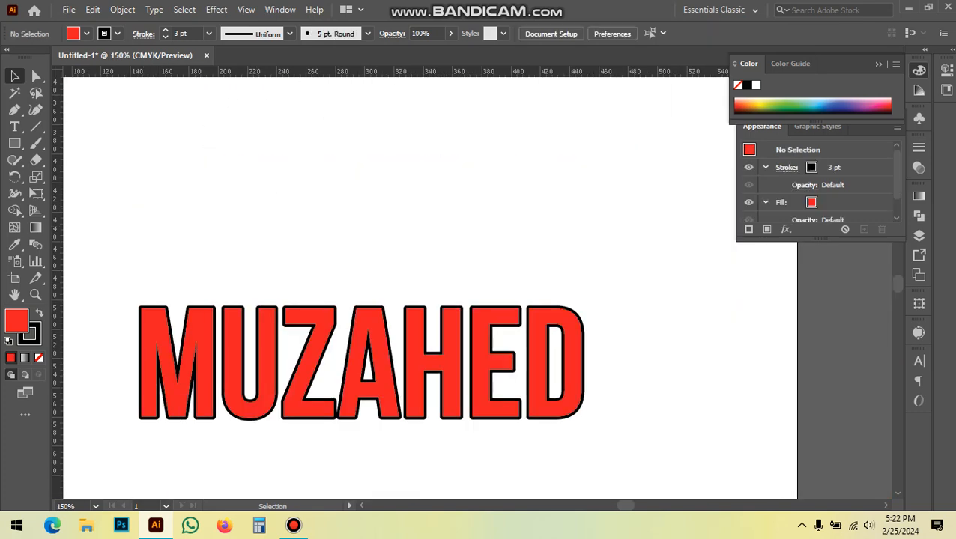
# - Start a 2 px Offset Path on the red lettering and its black outline together, using Bevel joins
pyautogui.press('alt')
pyautogui.scroll(-2, 431, 285)
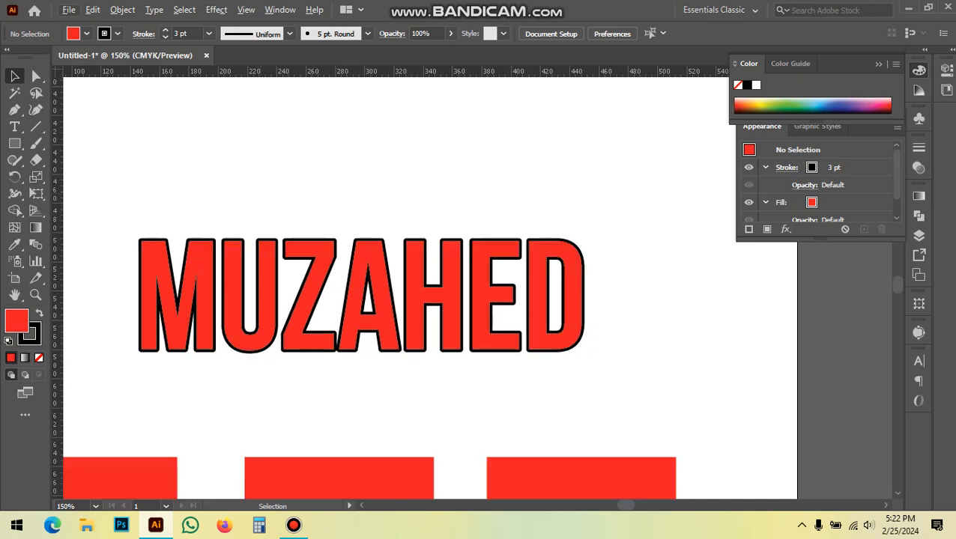
pyautogui.moveTo(260, 193); pyautogui.dragTo(325, 286)
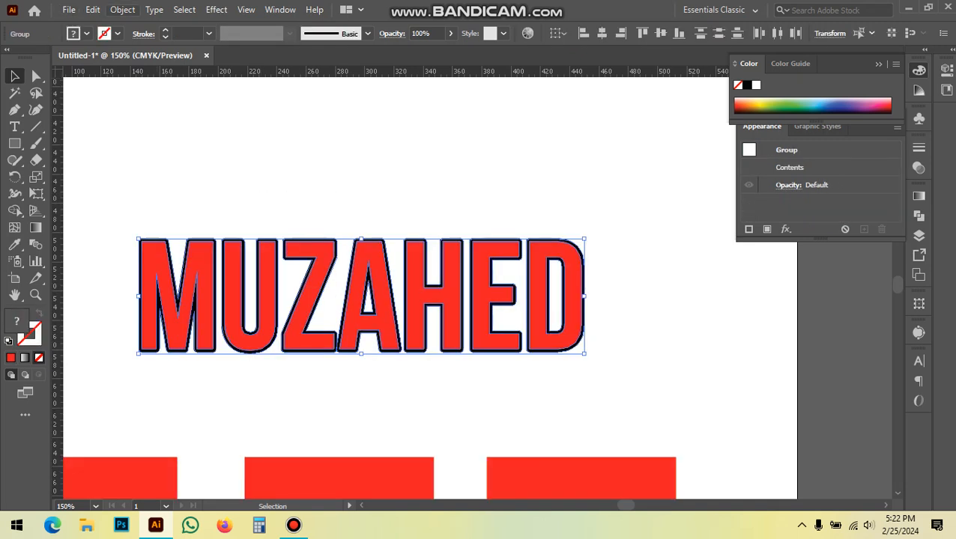
pyautogui.click(122, 9)
pyautogui.moveTo(224, 339)
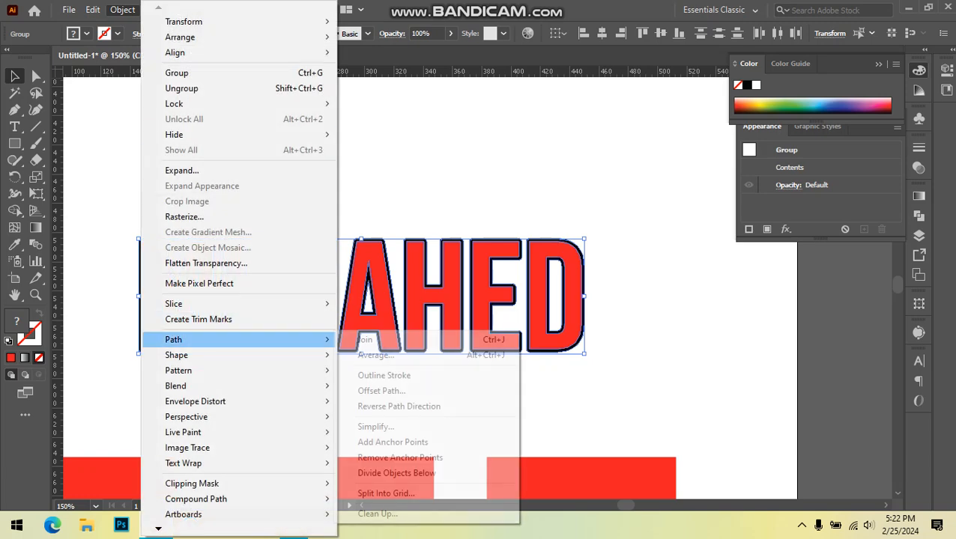
pyautogui.click(381, 390)
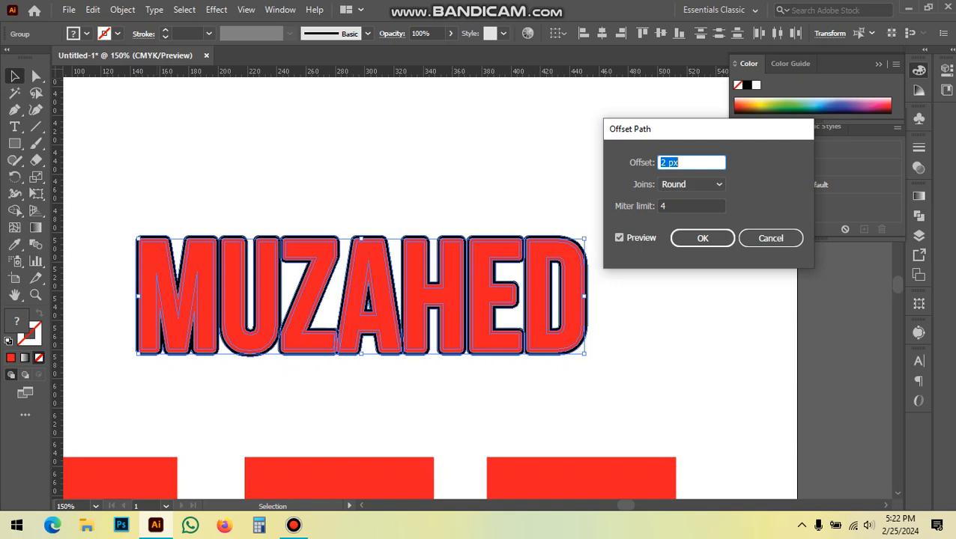
pyautogui.click(691, 184)
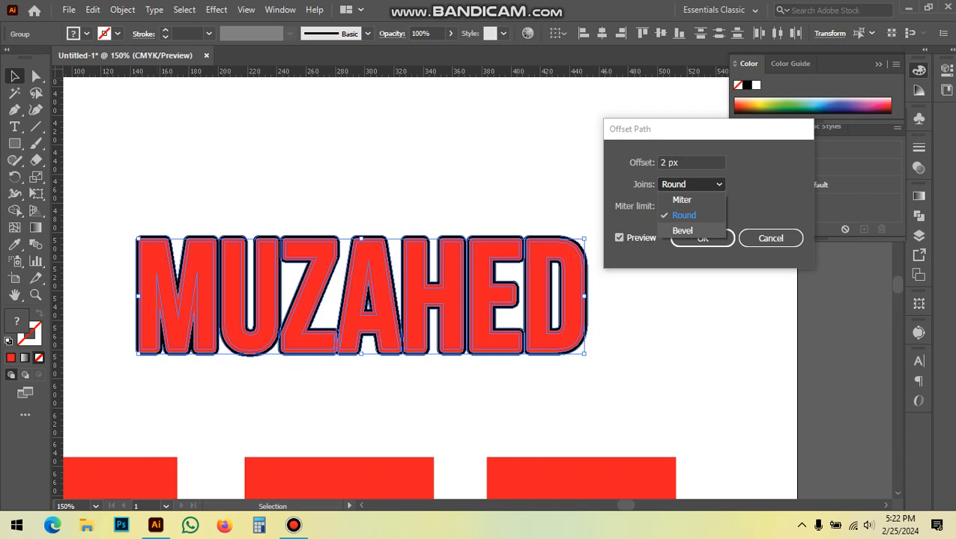
pyautogui.click(683, 230)
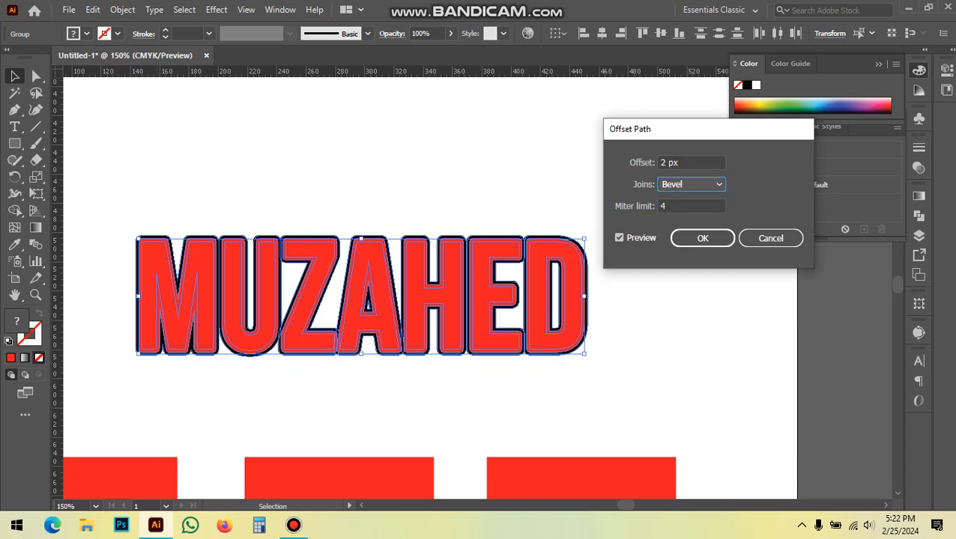